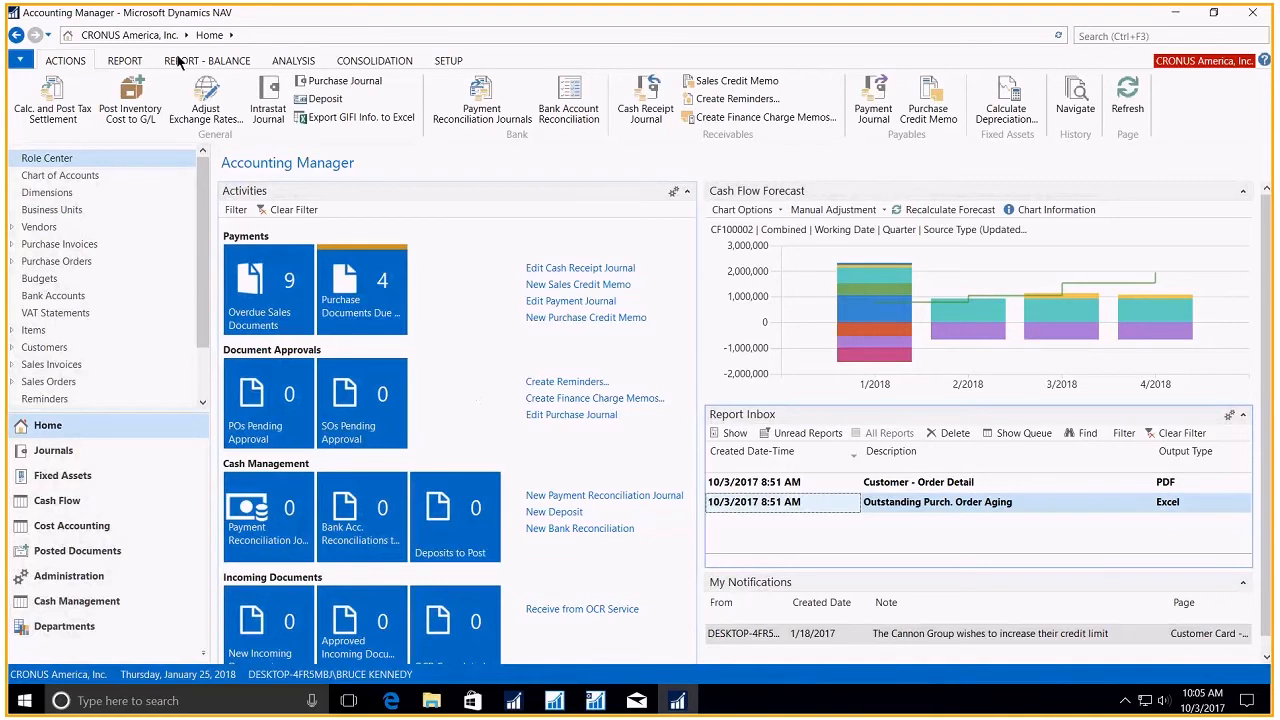
Open the Aged Accounts Receivable report request, review the first and third named saved settings, and cancel the report.
left_click(124, 61)
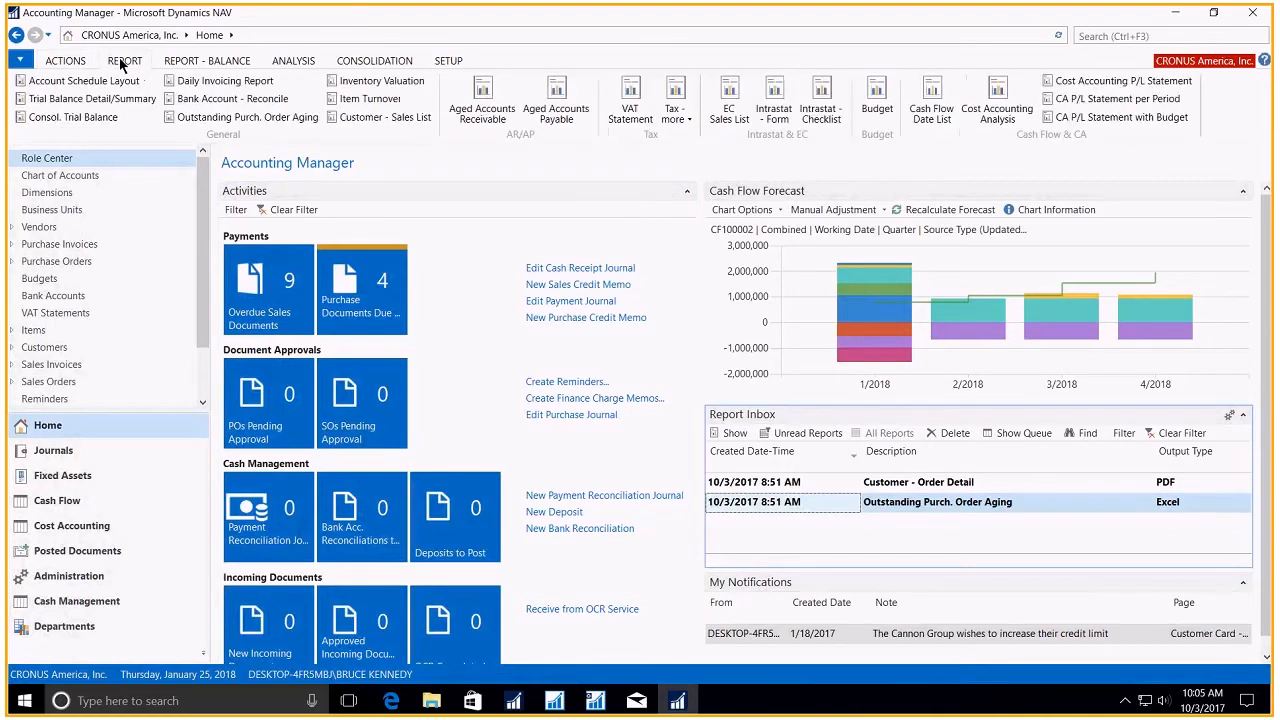
left_click(504, 101)
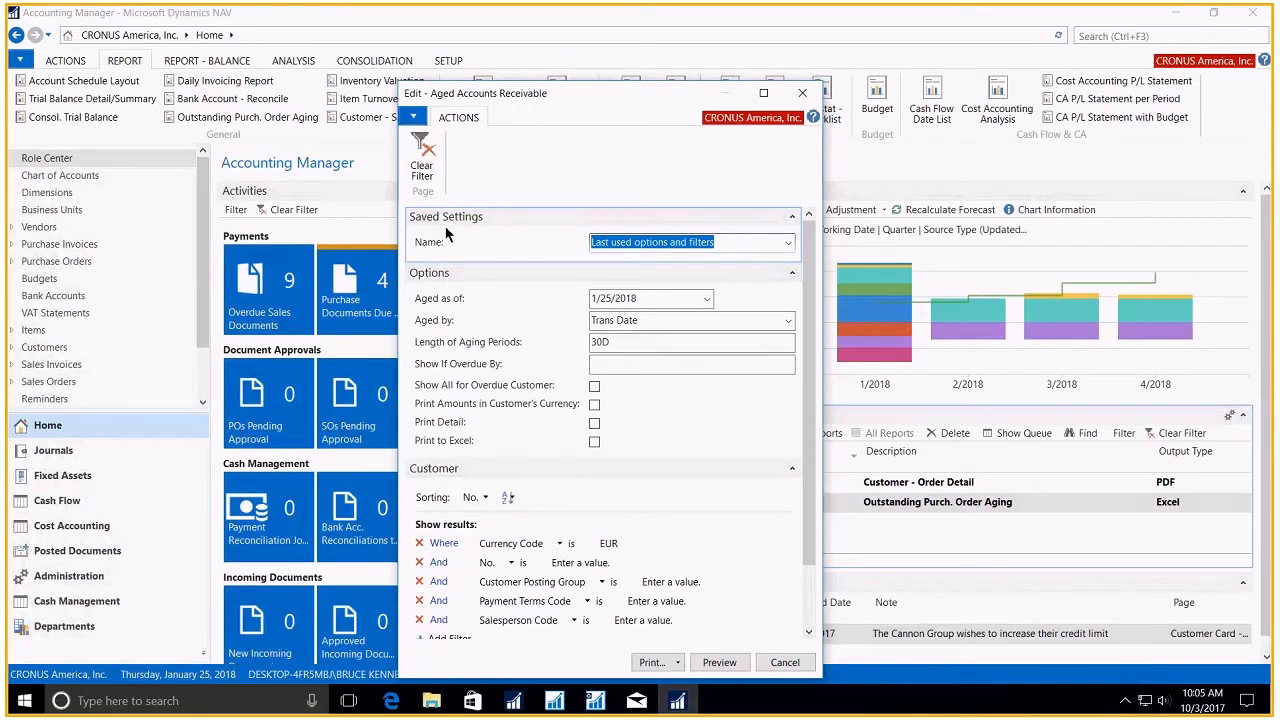
left_click(788, 243)
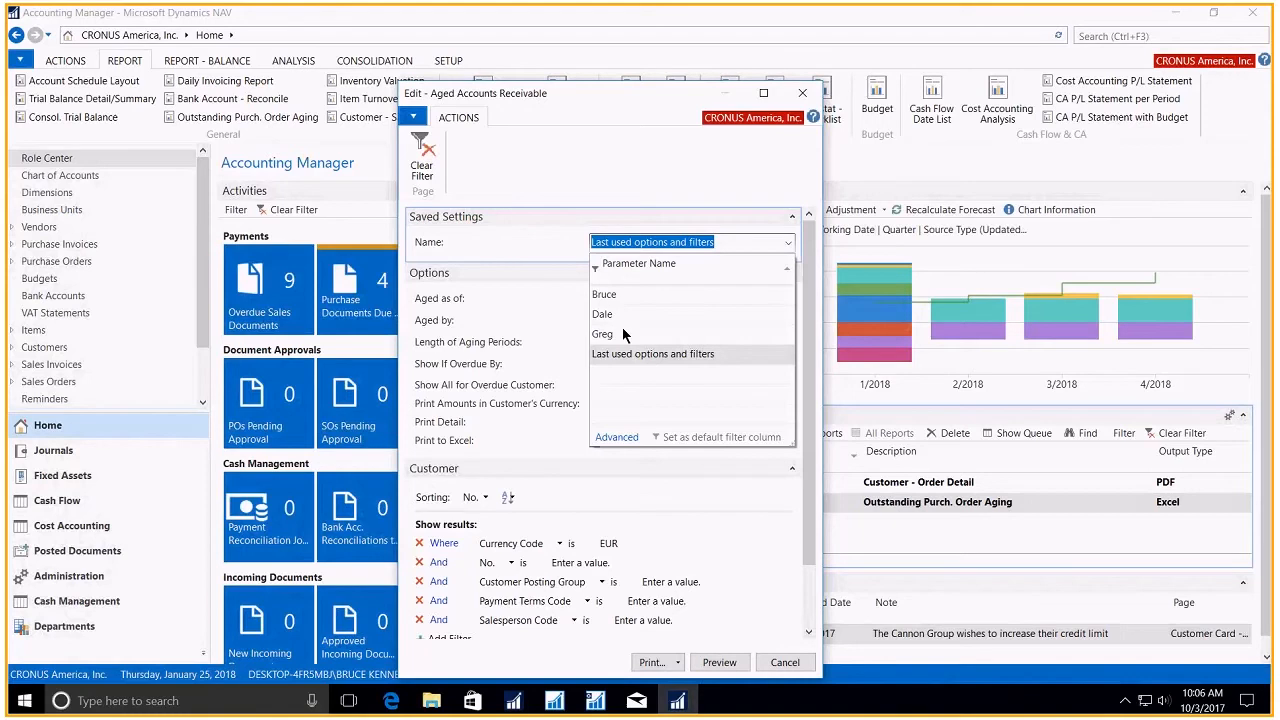
left_click(622, 296)
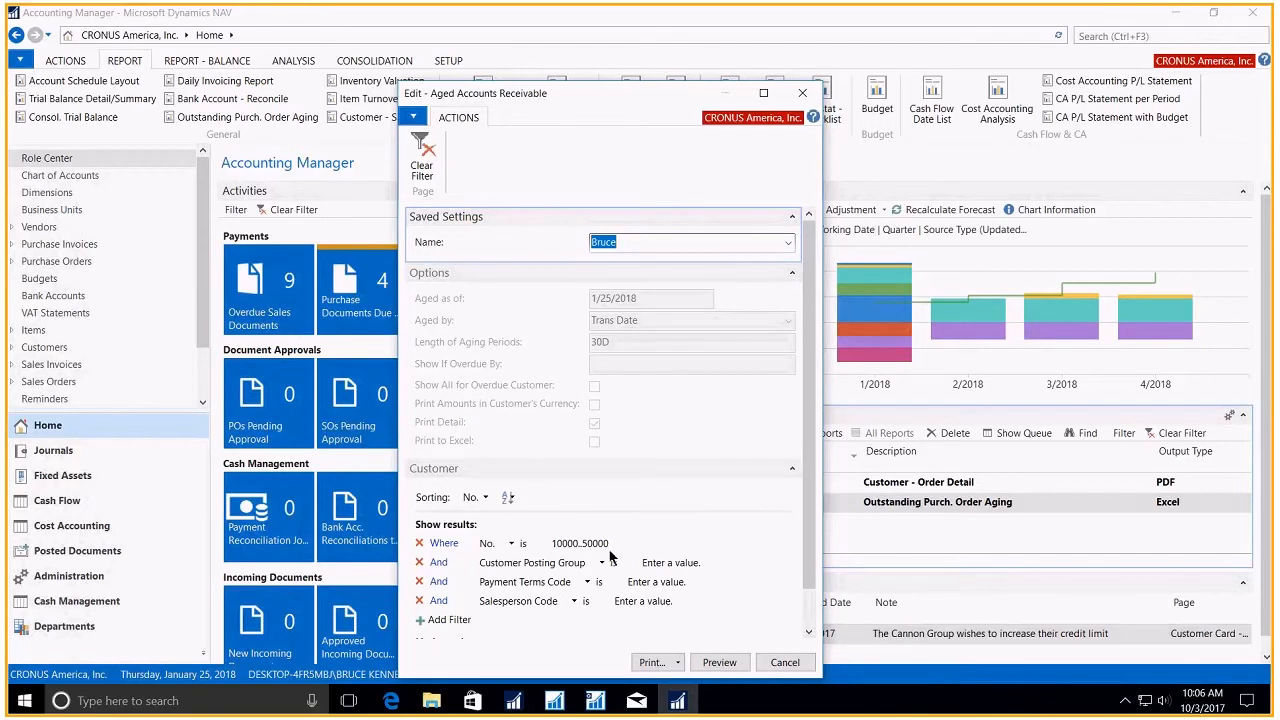
left_click(787, 247)
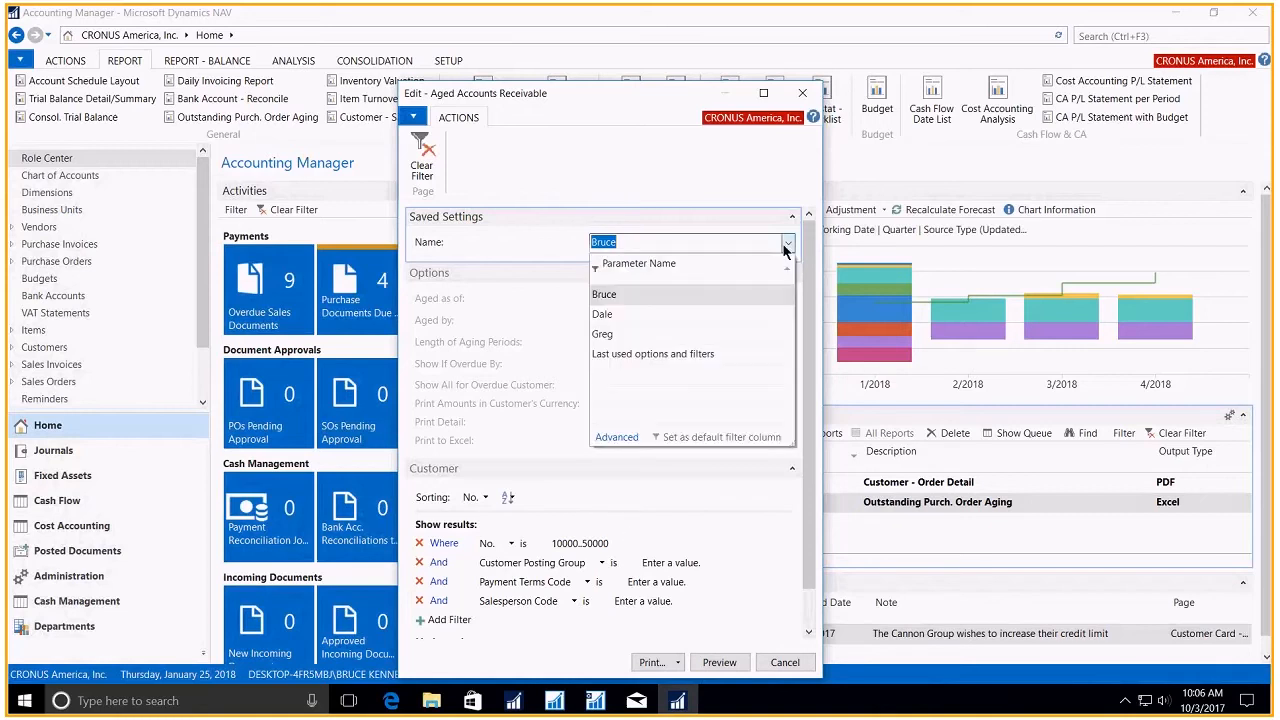
left_click(614, 333)
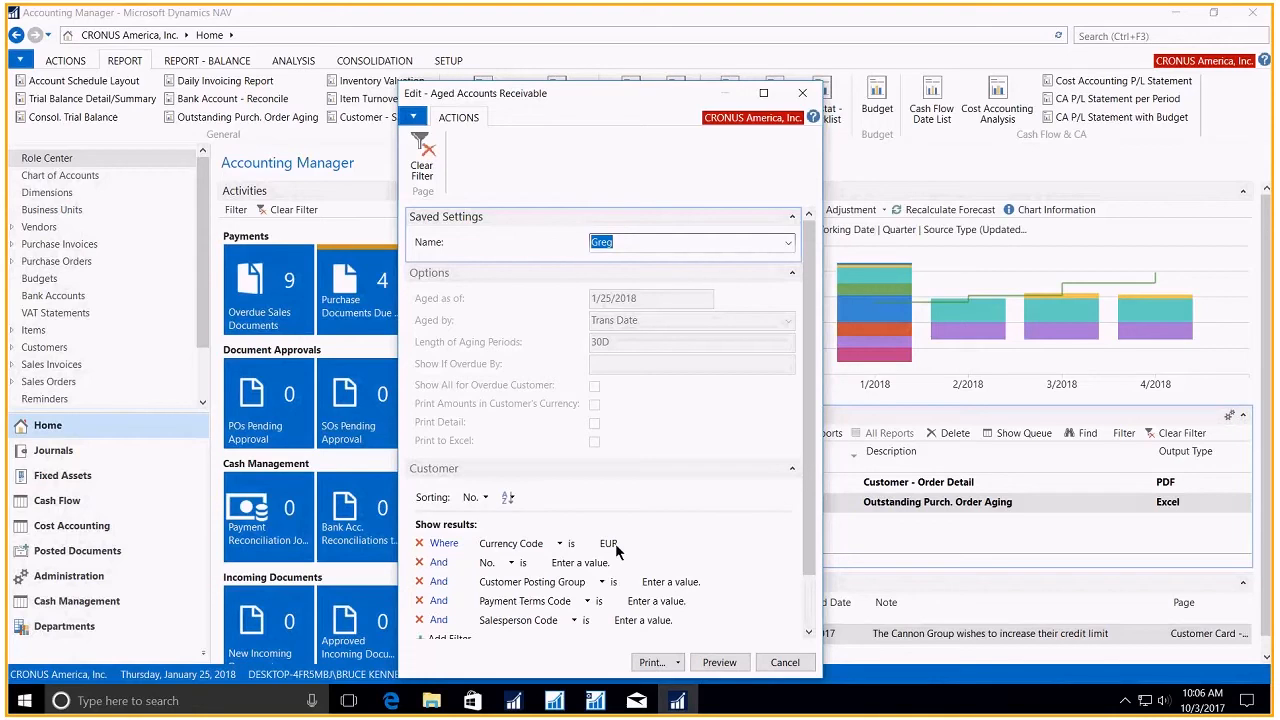
left_click(785, 662)
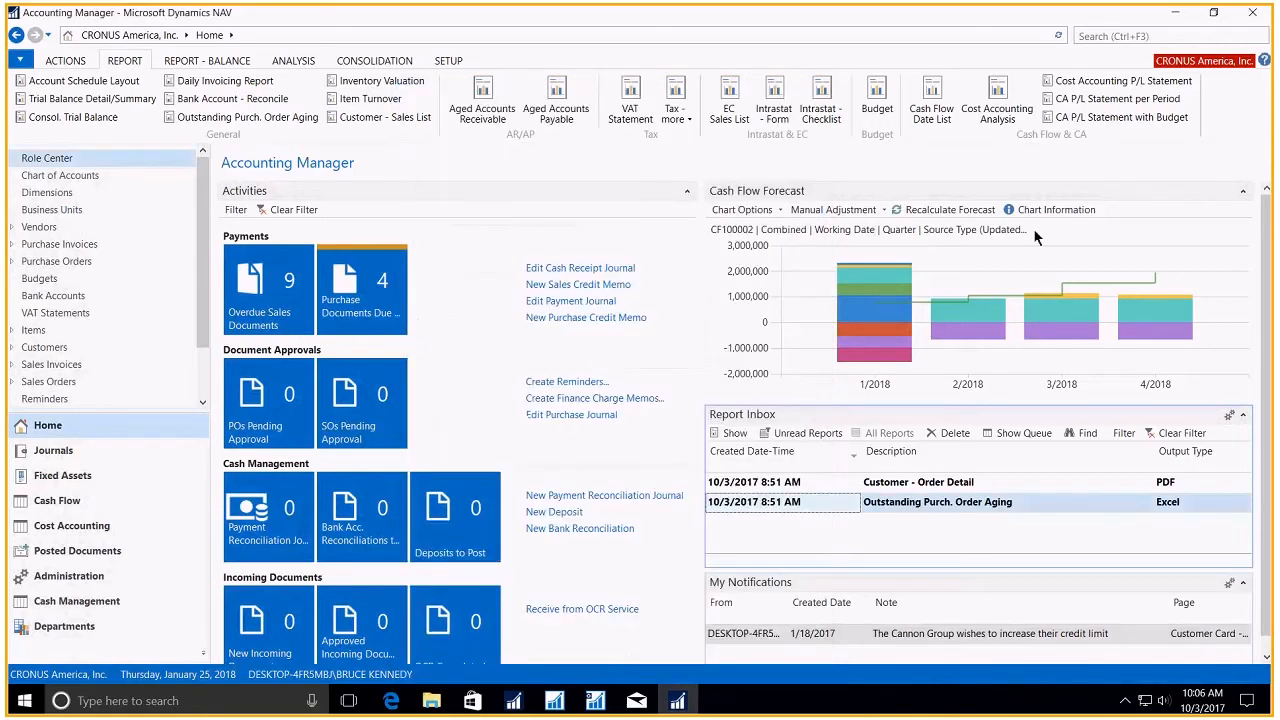
Search for "report sett" and open the Report Settings page.
left_click(1096, 34)
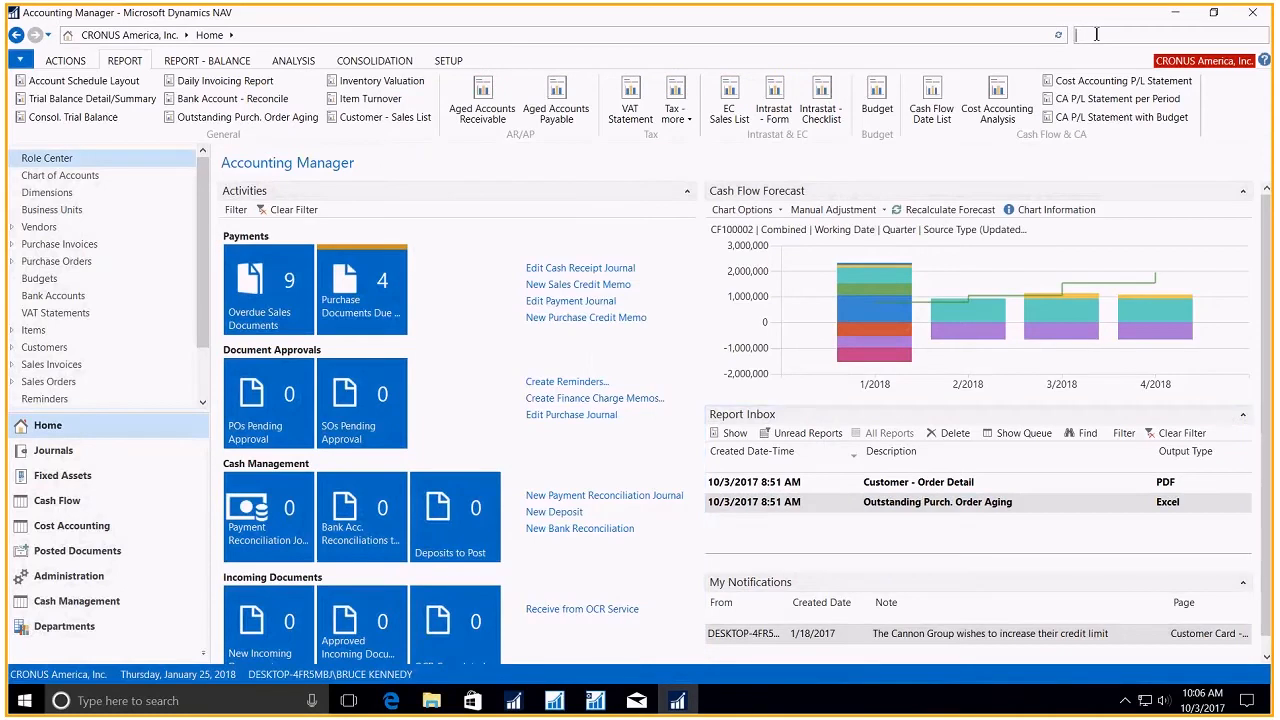
type("report set")
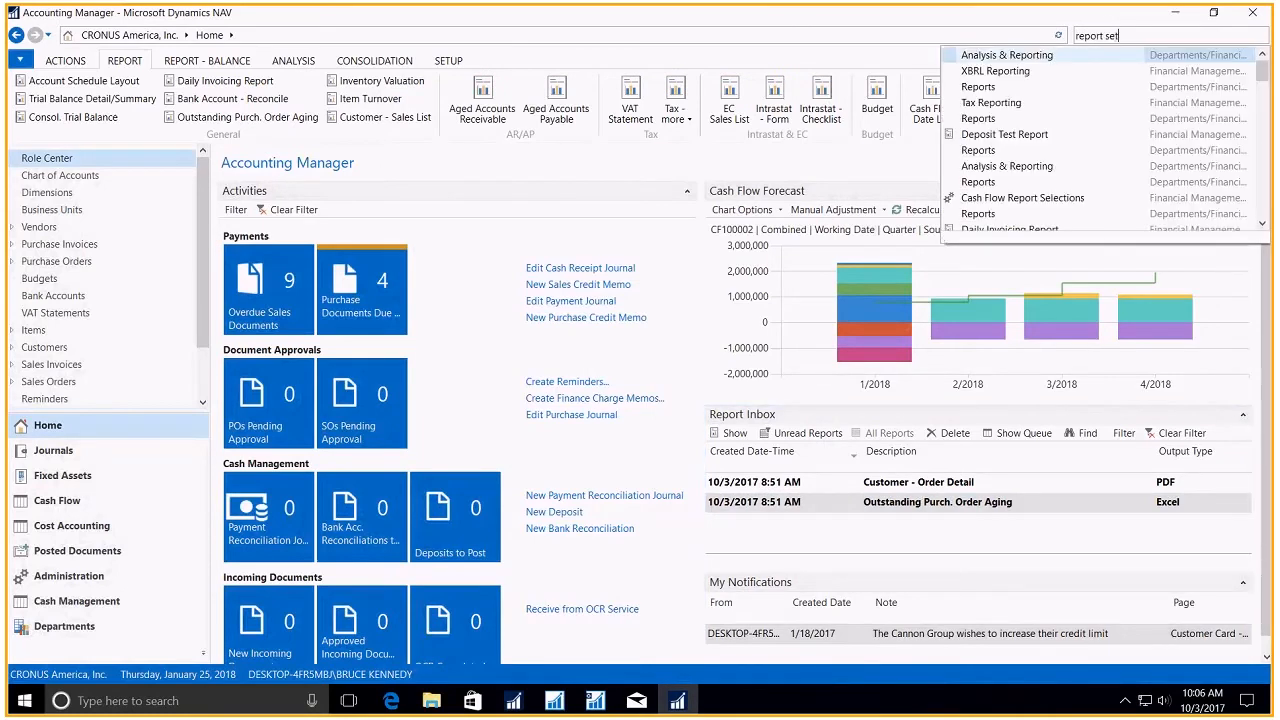
type("t")
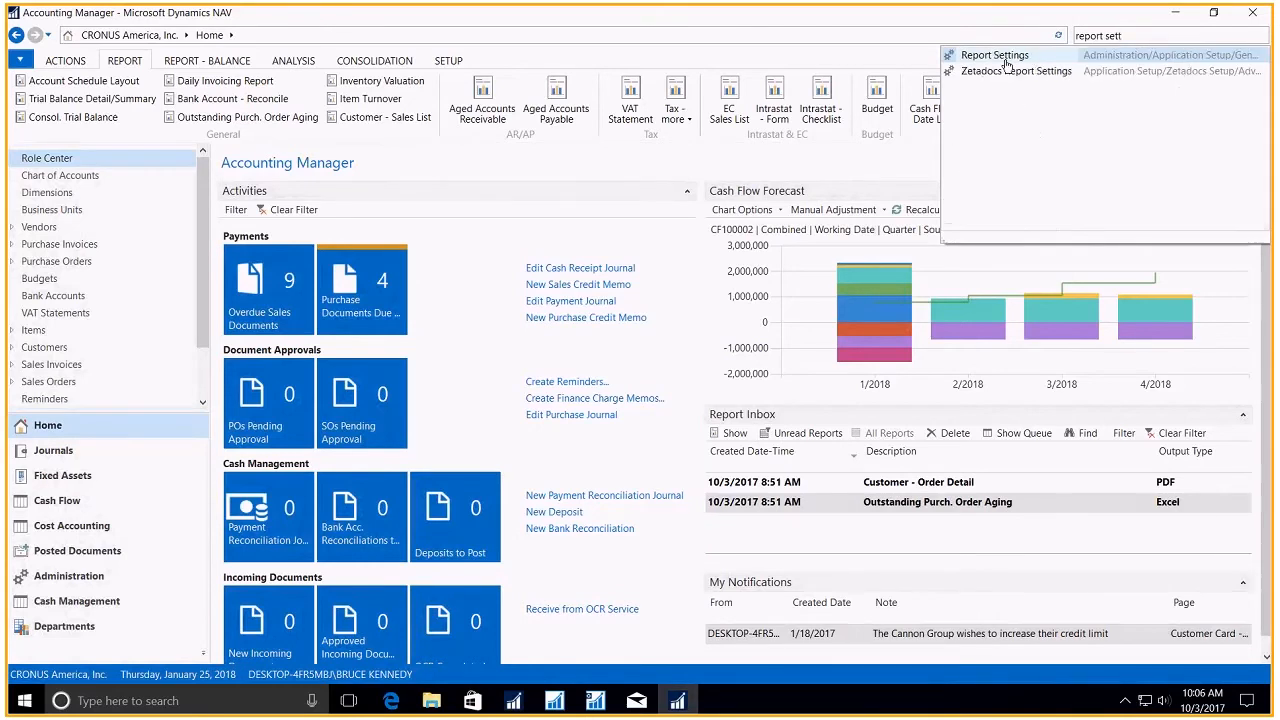
key("Return")
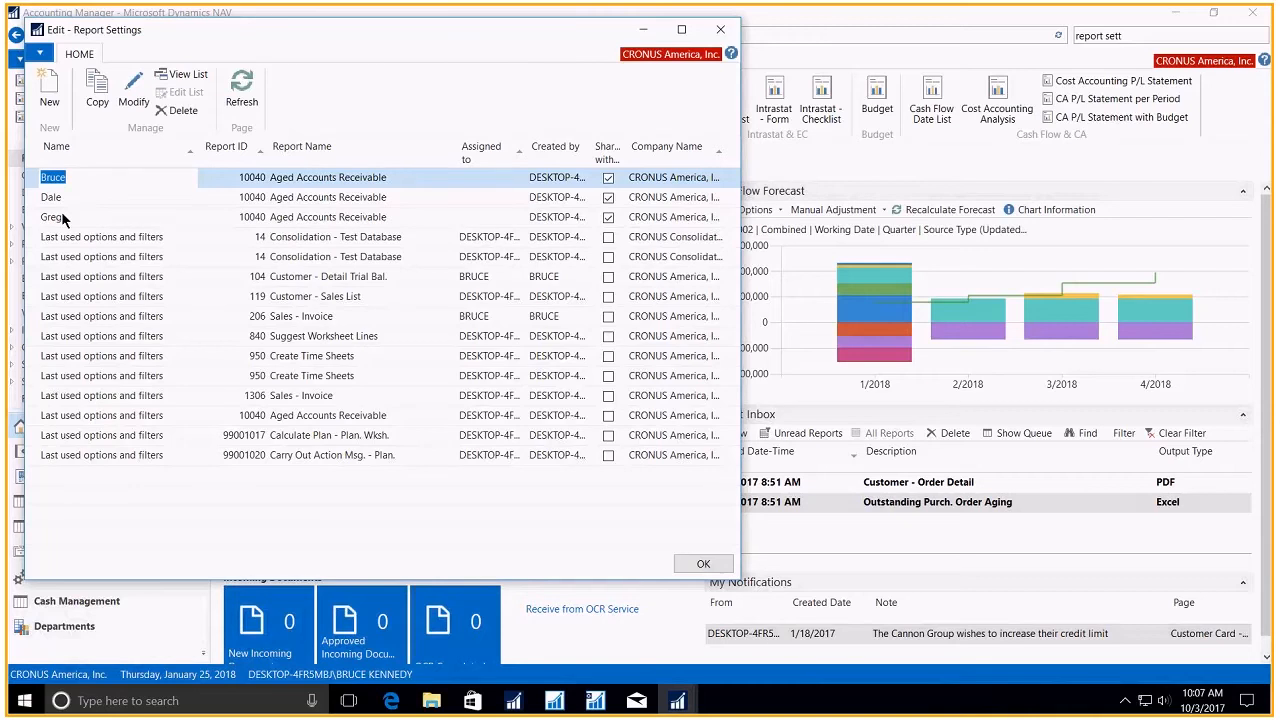
Create a report setting named with a person's first name for report ID 10040 and share it with all users.
left_click(50, 90)
type("John")
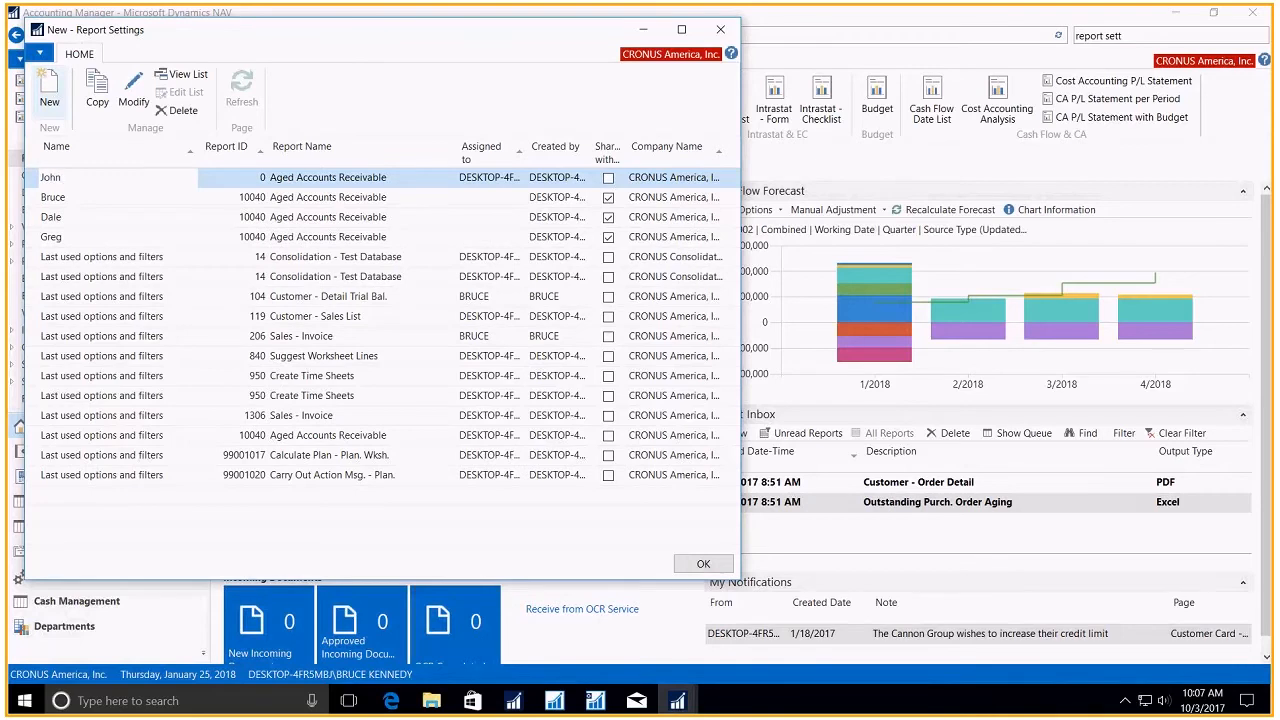
key("Tab")
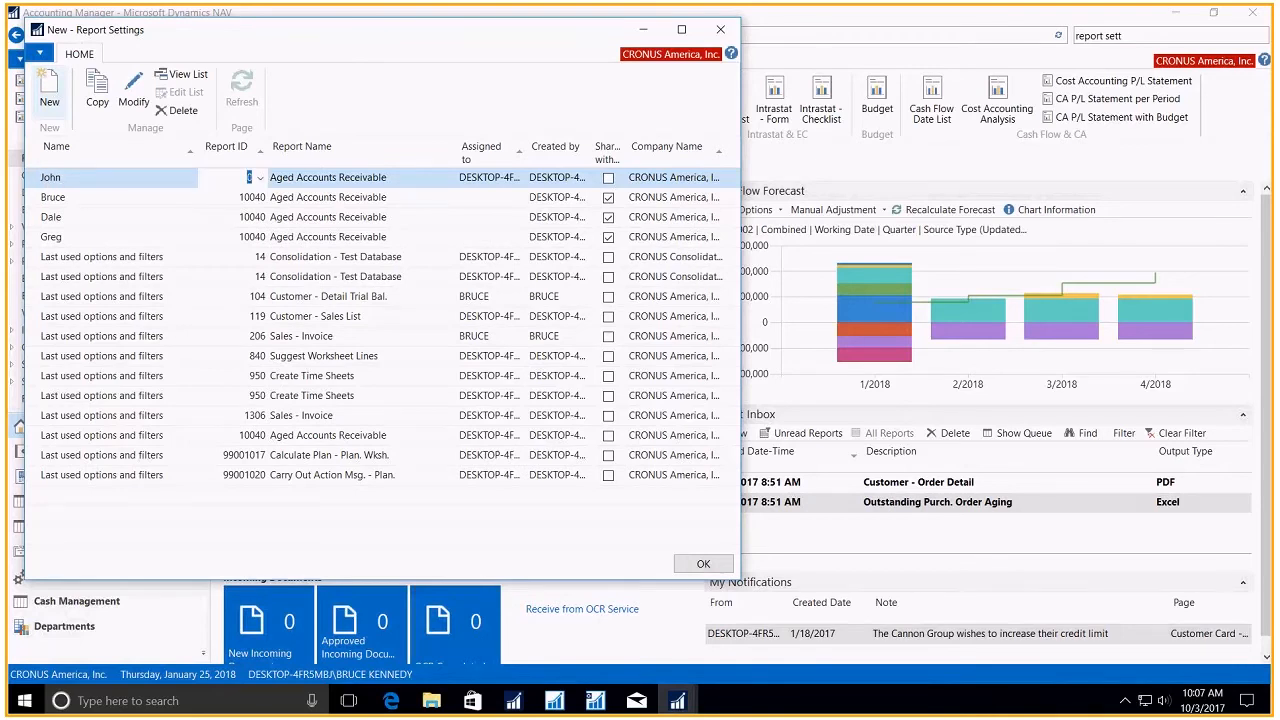
type("10040")
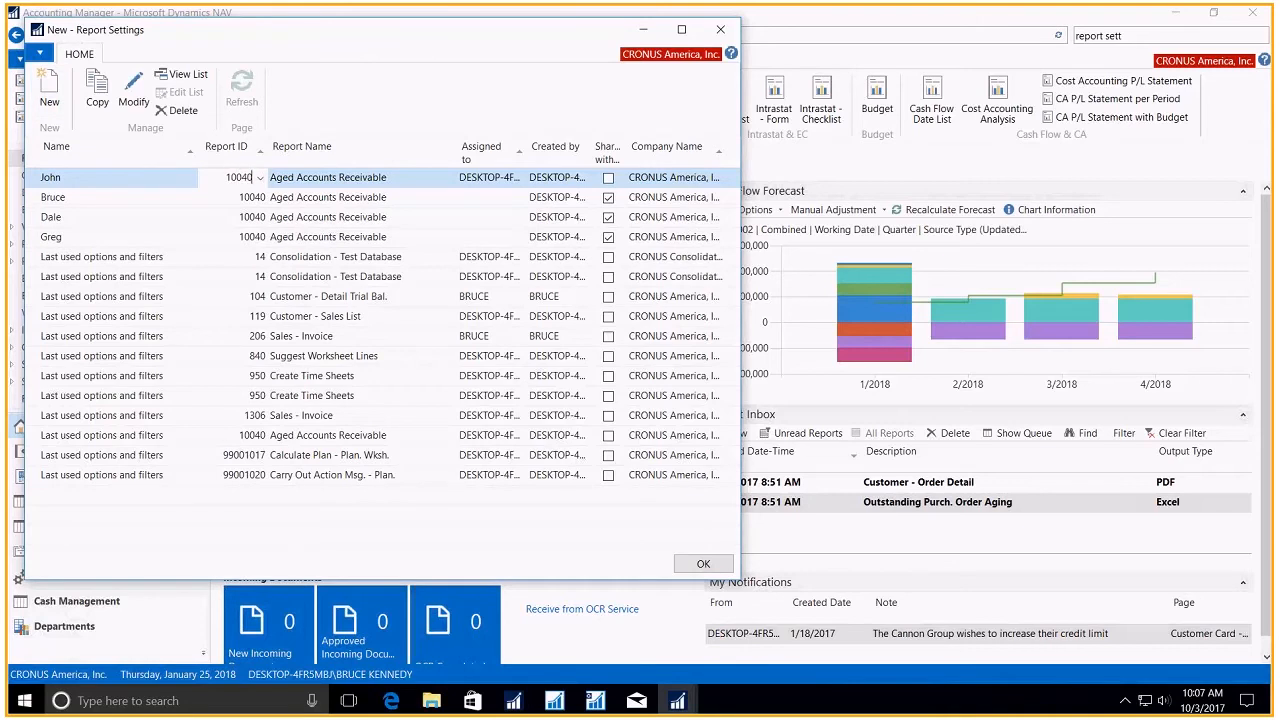
key("Tab")
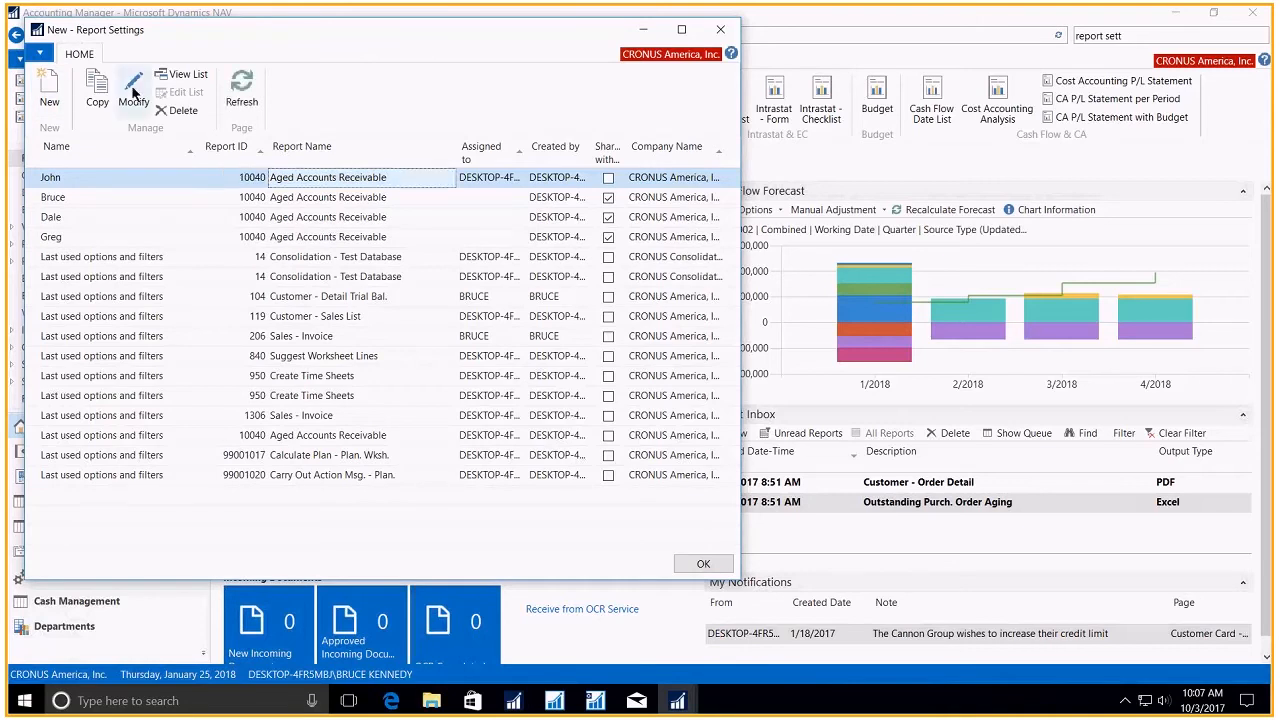
left_click(608, 178)
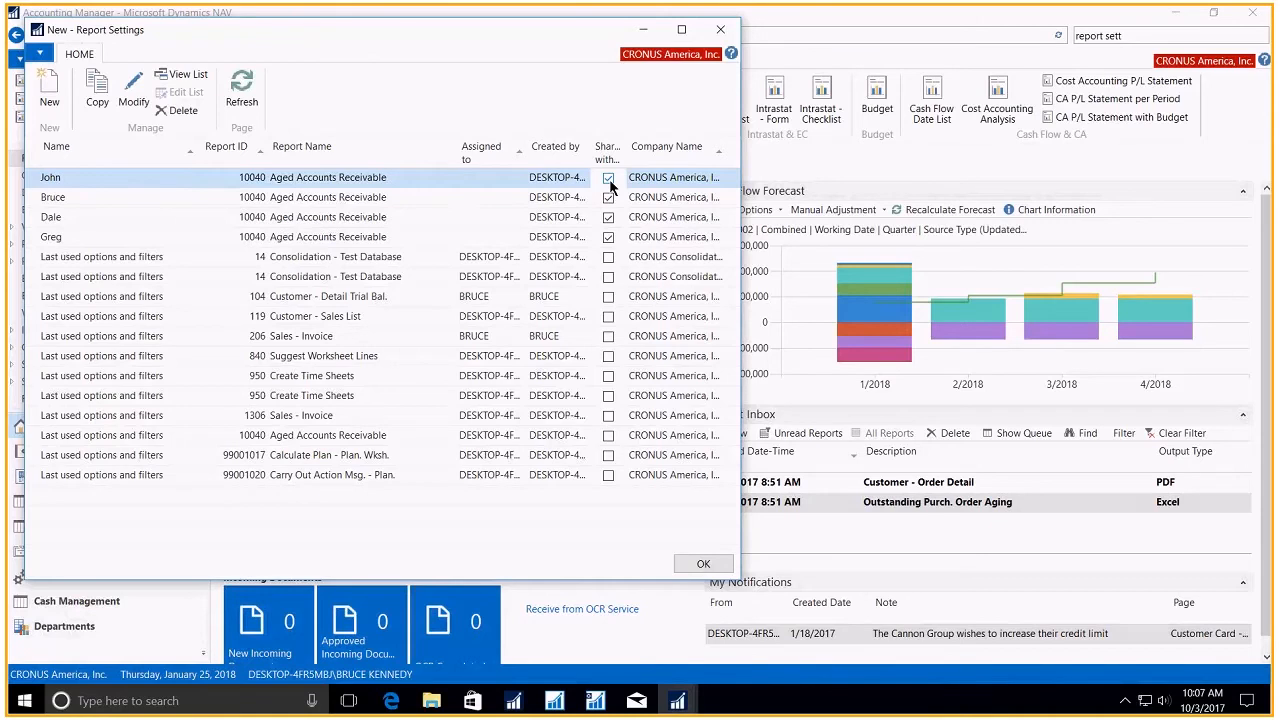
Modify the new setting's report options to age by Document Date with an aging period length of 15D.
left_click(488, 163)
left_click(384, 329)
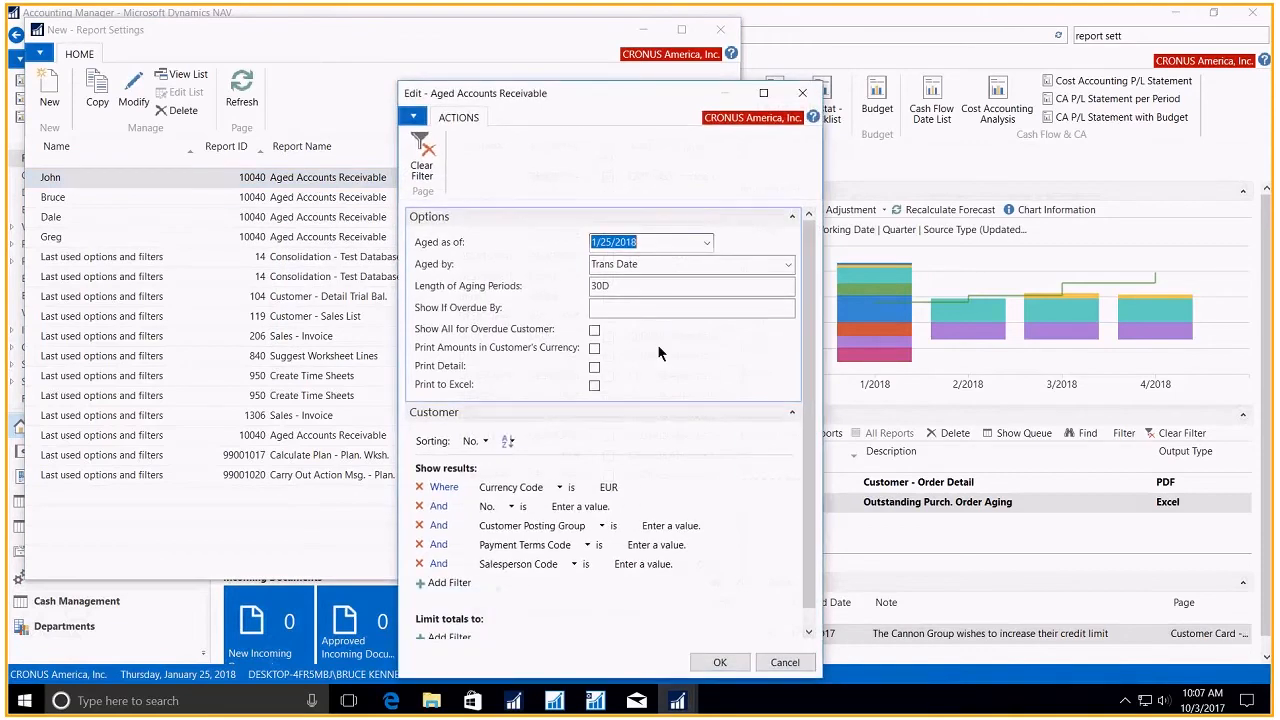
left_click(788, 262)
left_click(600, 313)
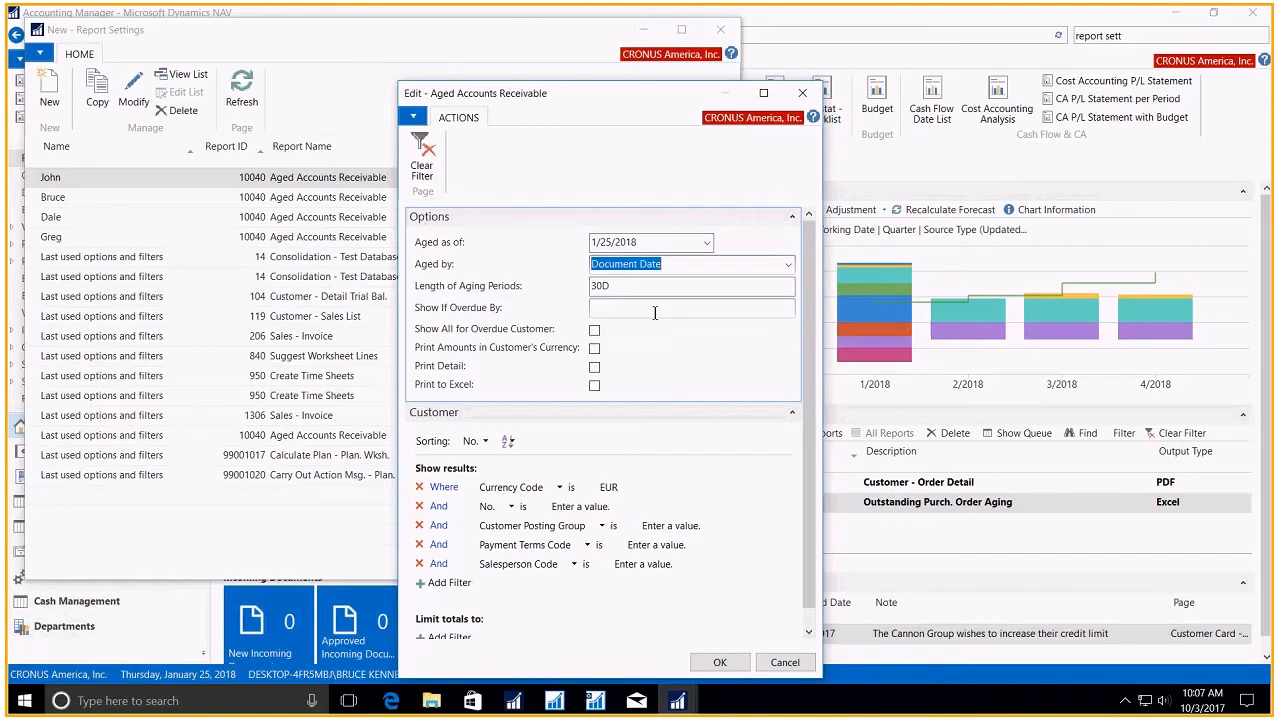
left_click(591, 286)
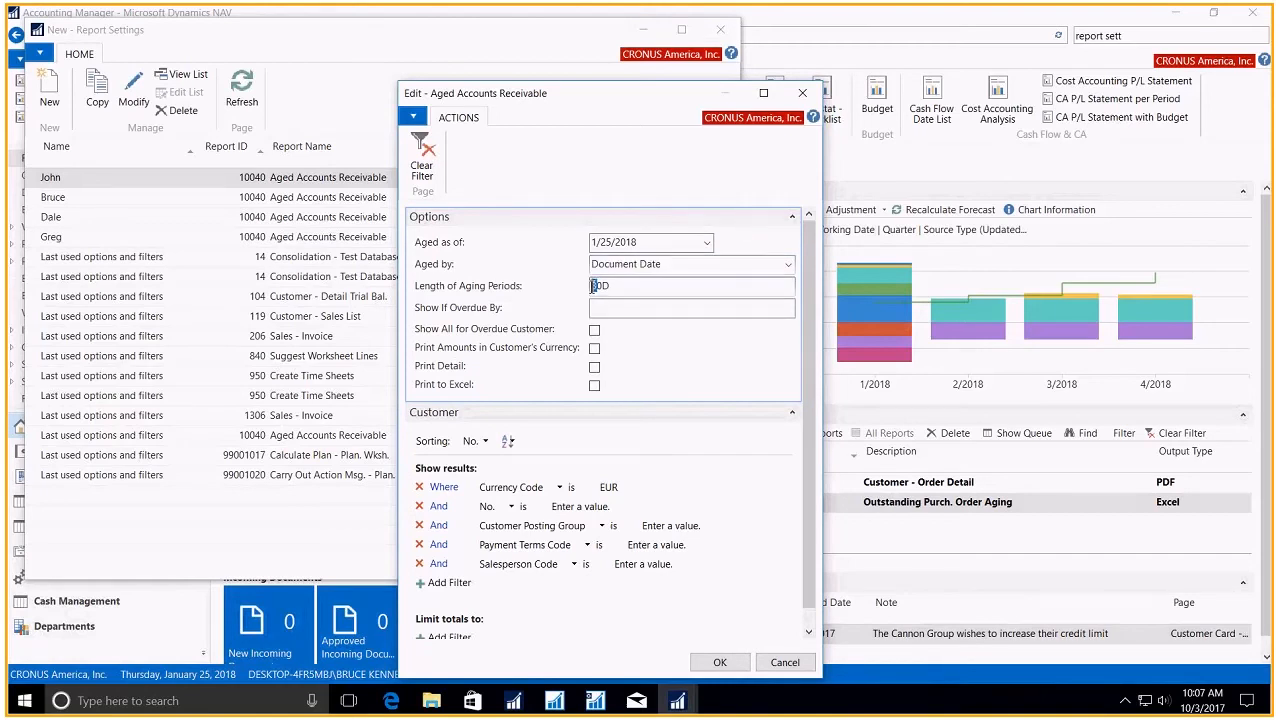
left_click_drag(591, 286, 604, 287)
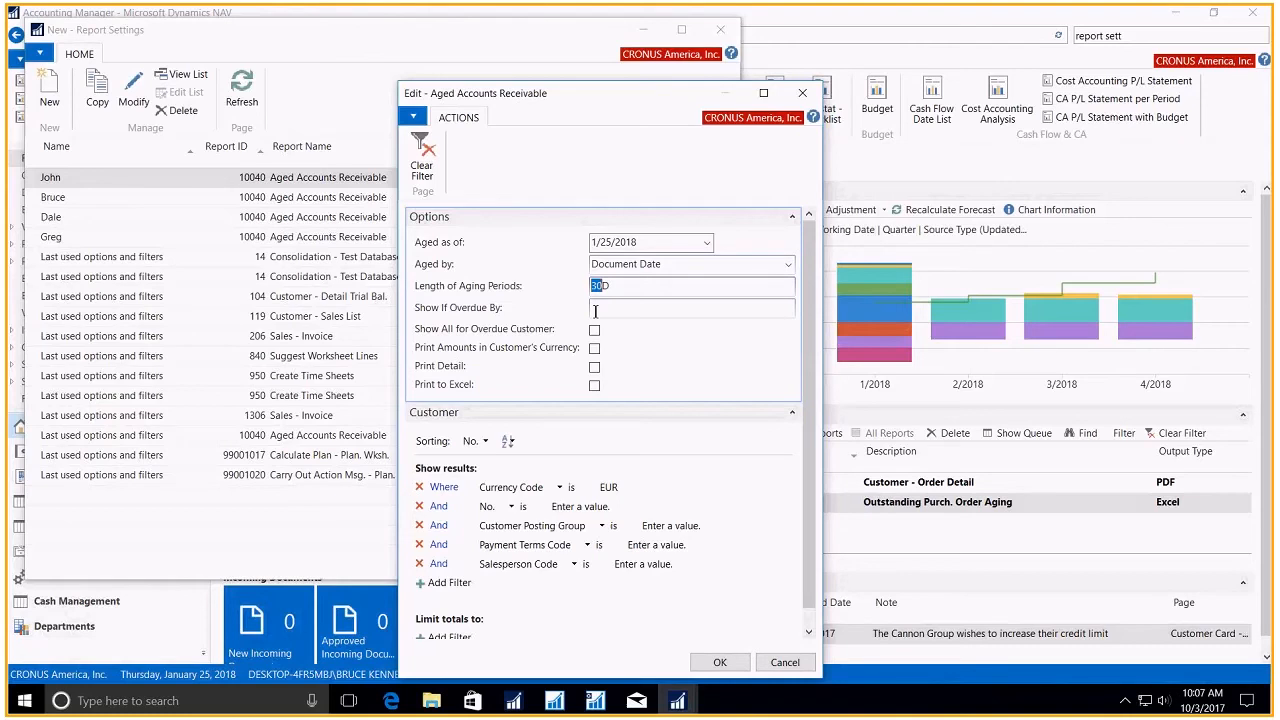
type("15D")
key("Tab")
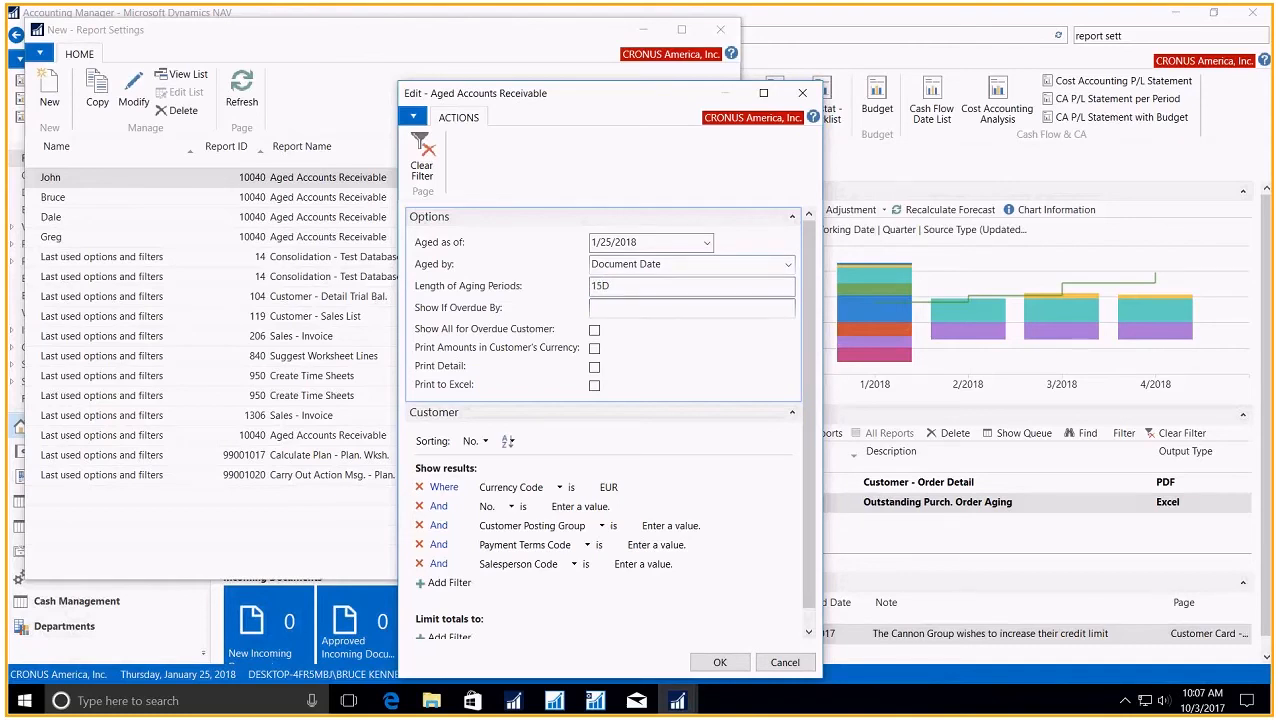
Clear the Currency Code filter, filter Salesperson Code to PS, save the setting's options and close Report Settings.
left_click(623, 489)
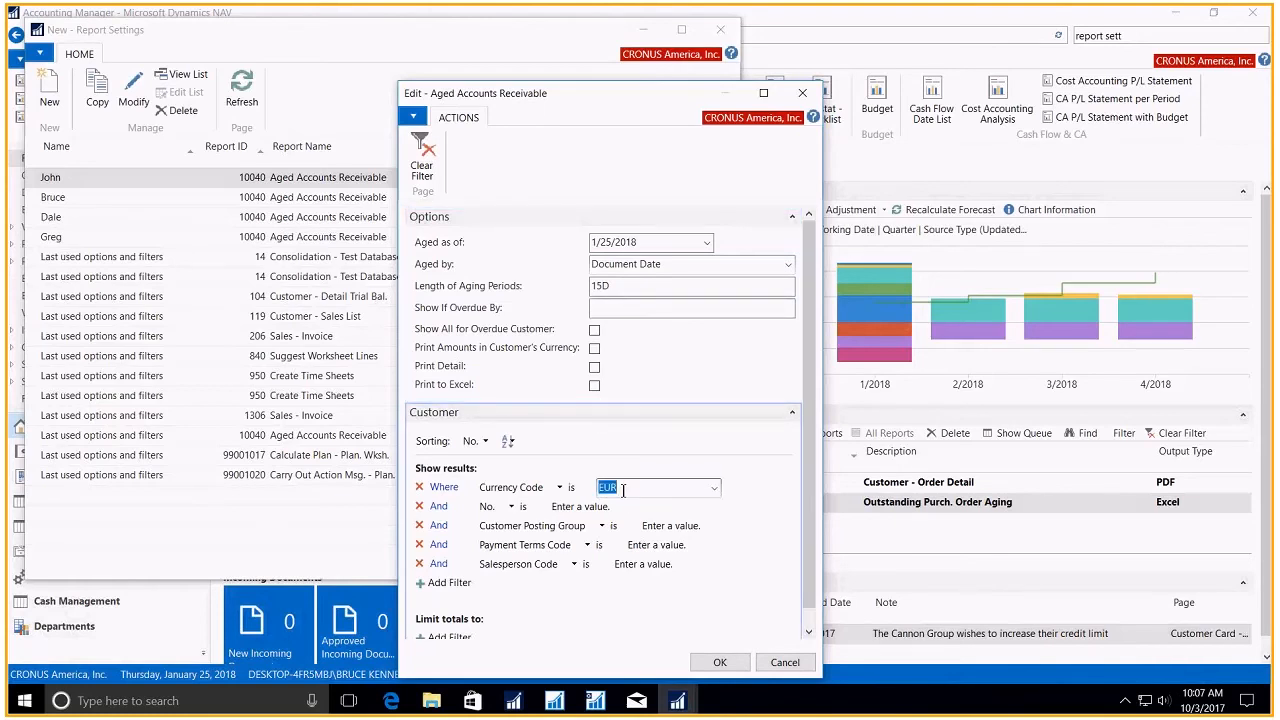
key("BackSpace")
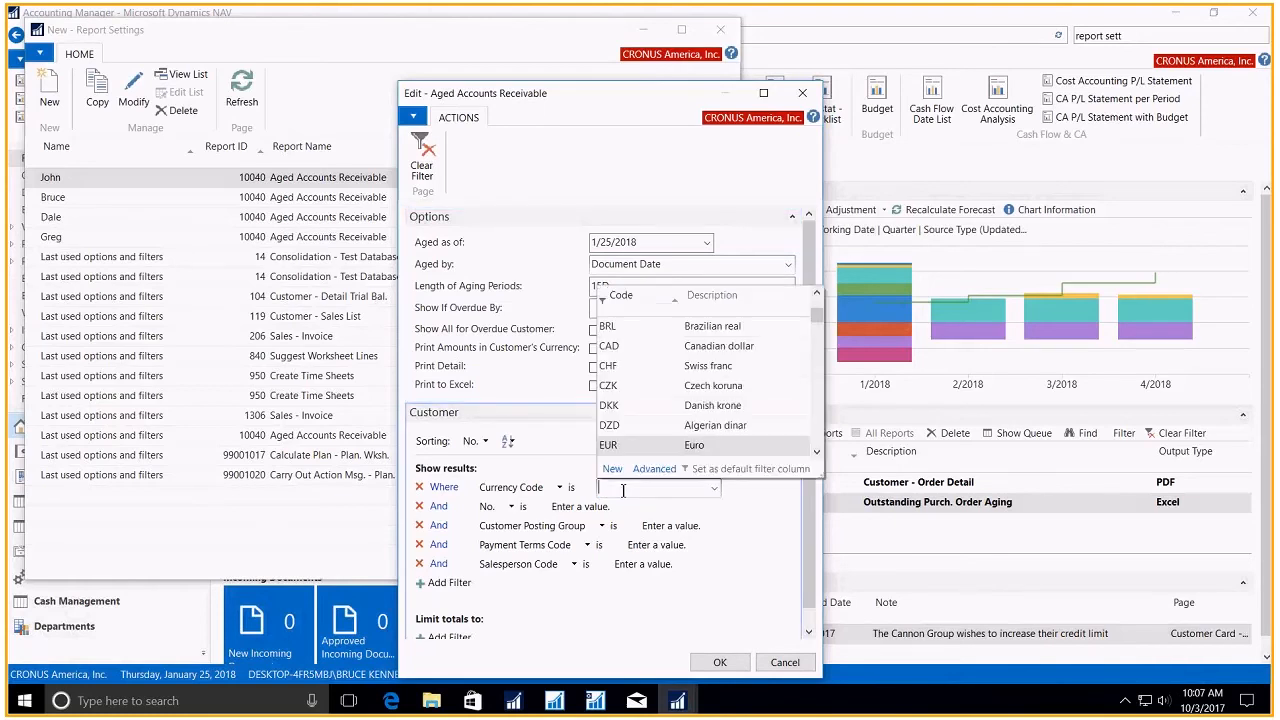
key("Tab")
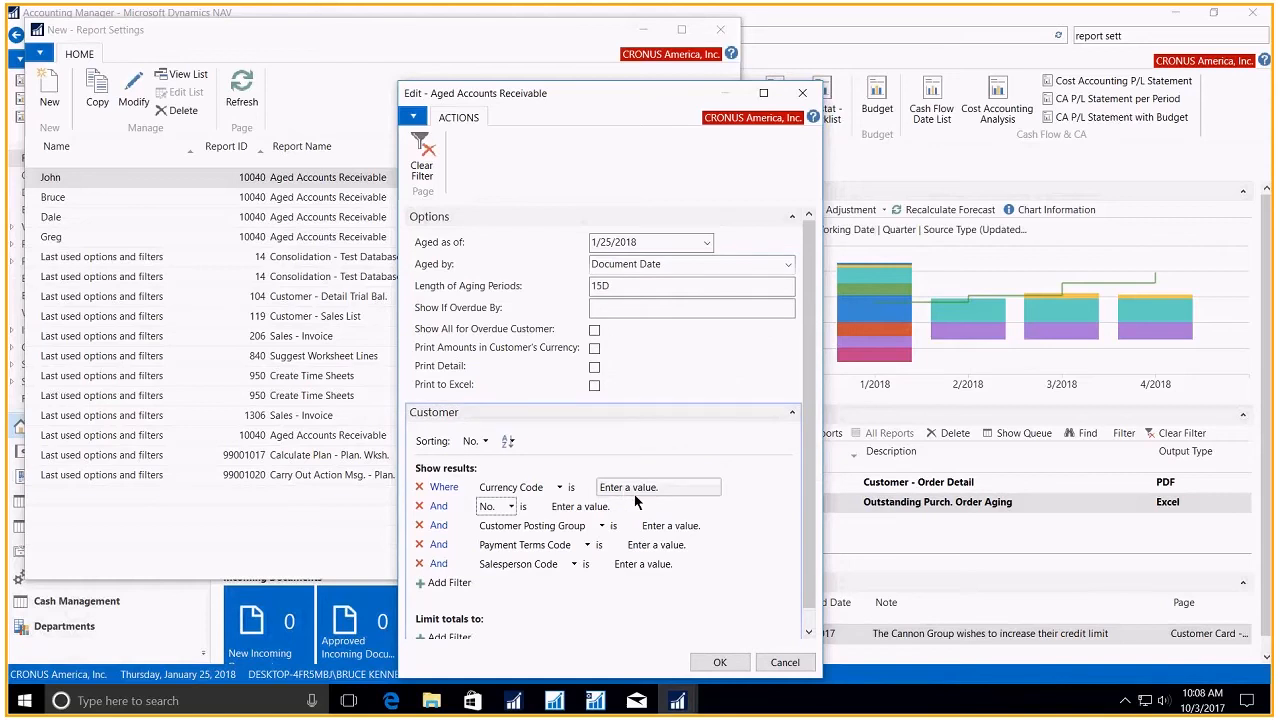
left_click(634, 566)
type("ps")
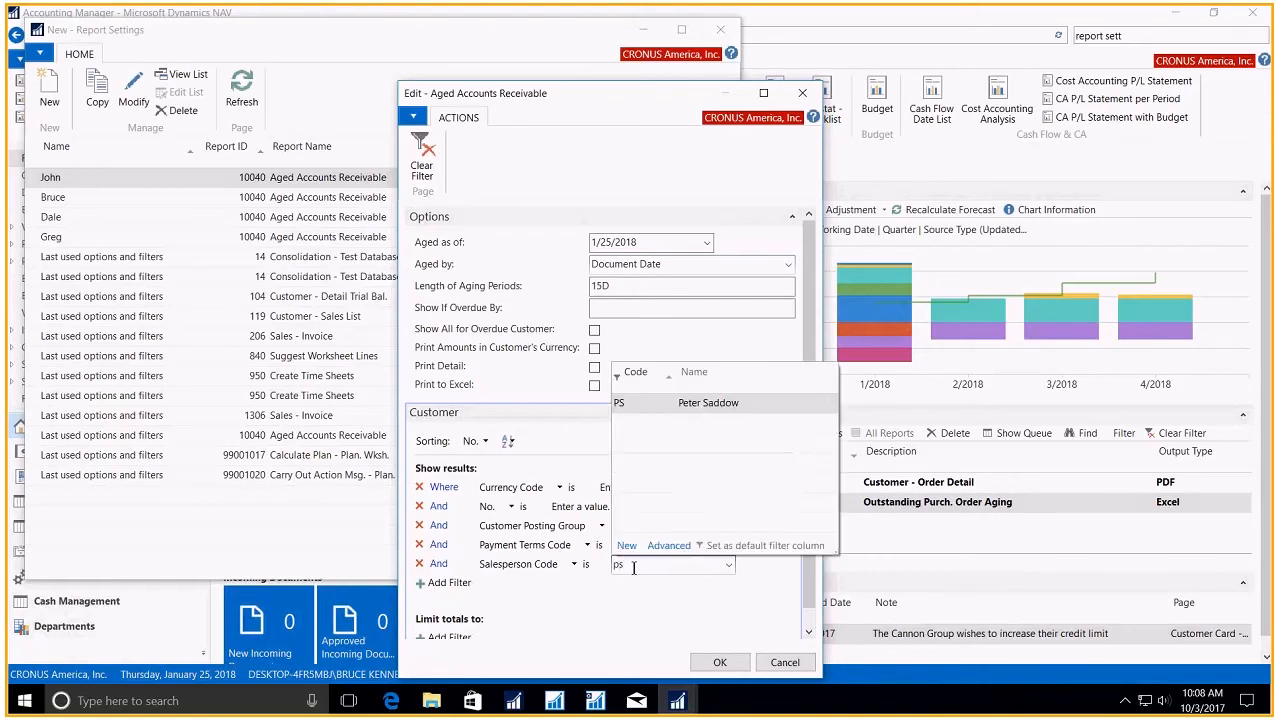
left_click(696, 403)
left_click(720, 662)
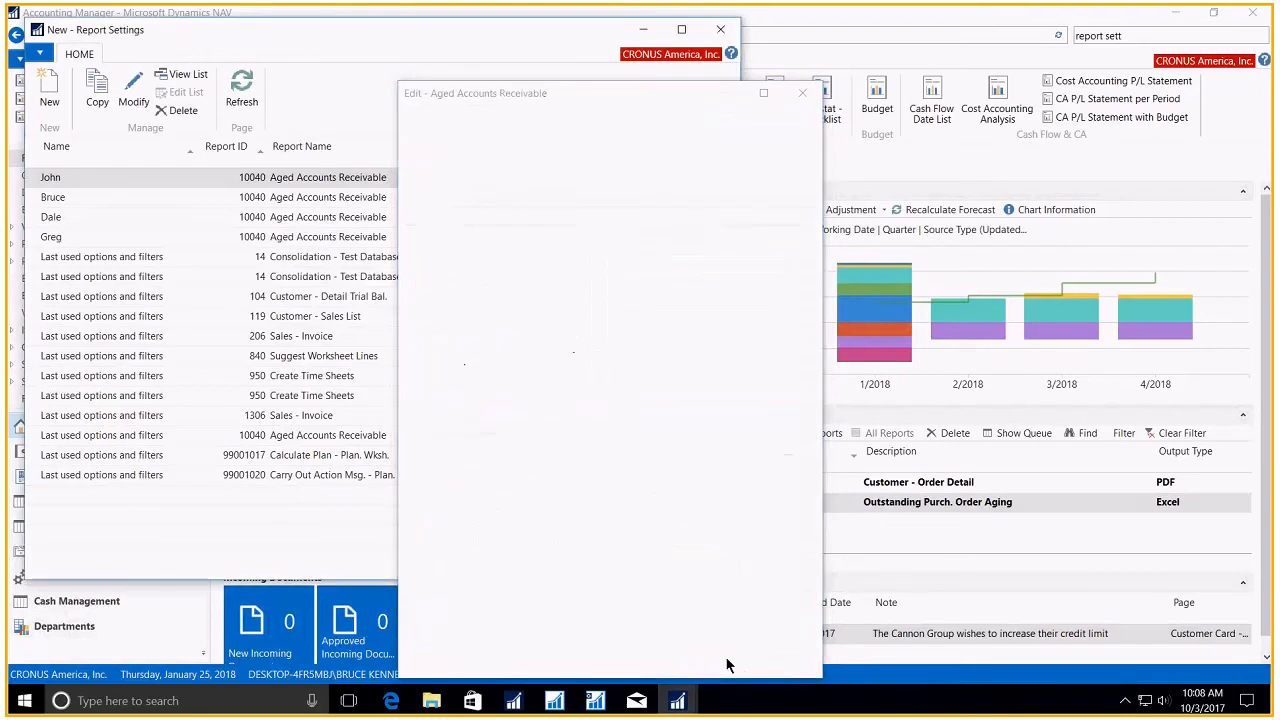
left_click(697, 565)
left_click(697, 565)
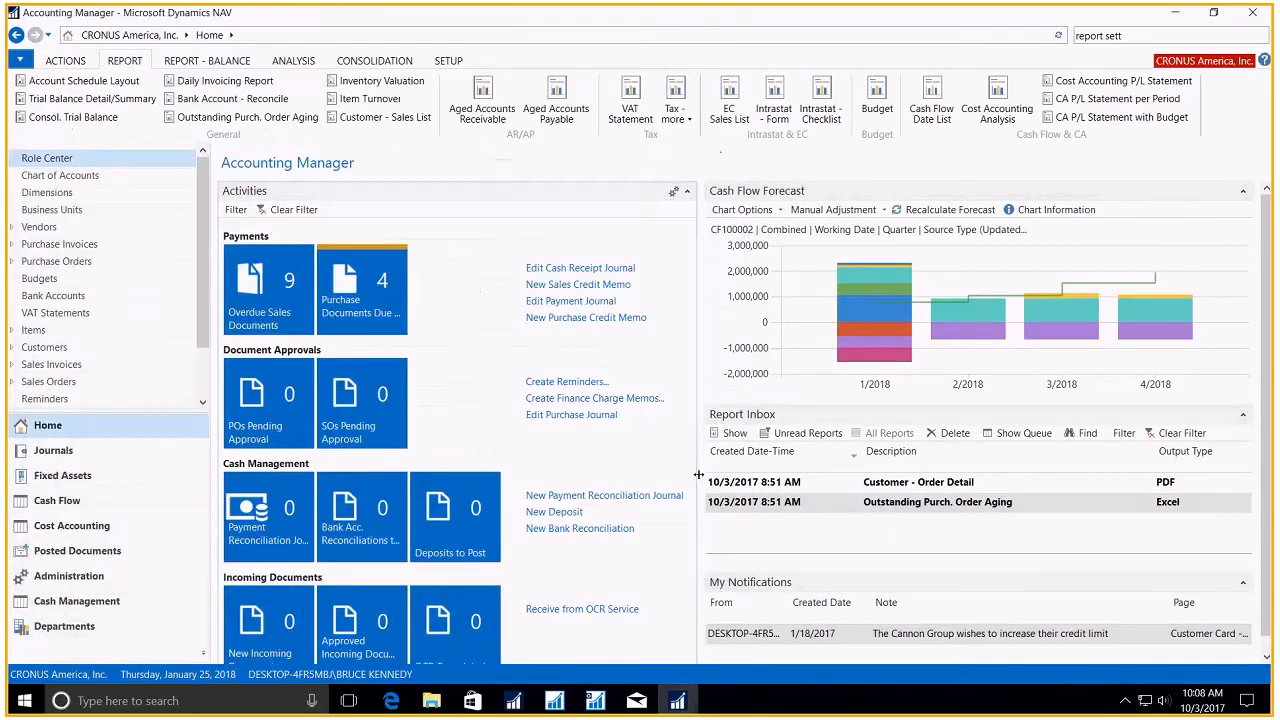
Preview the Aged Accounts Receivable report using the newly created saved setting, and close the preview.
left_click(482, 100)
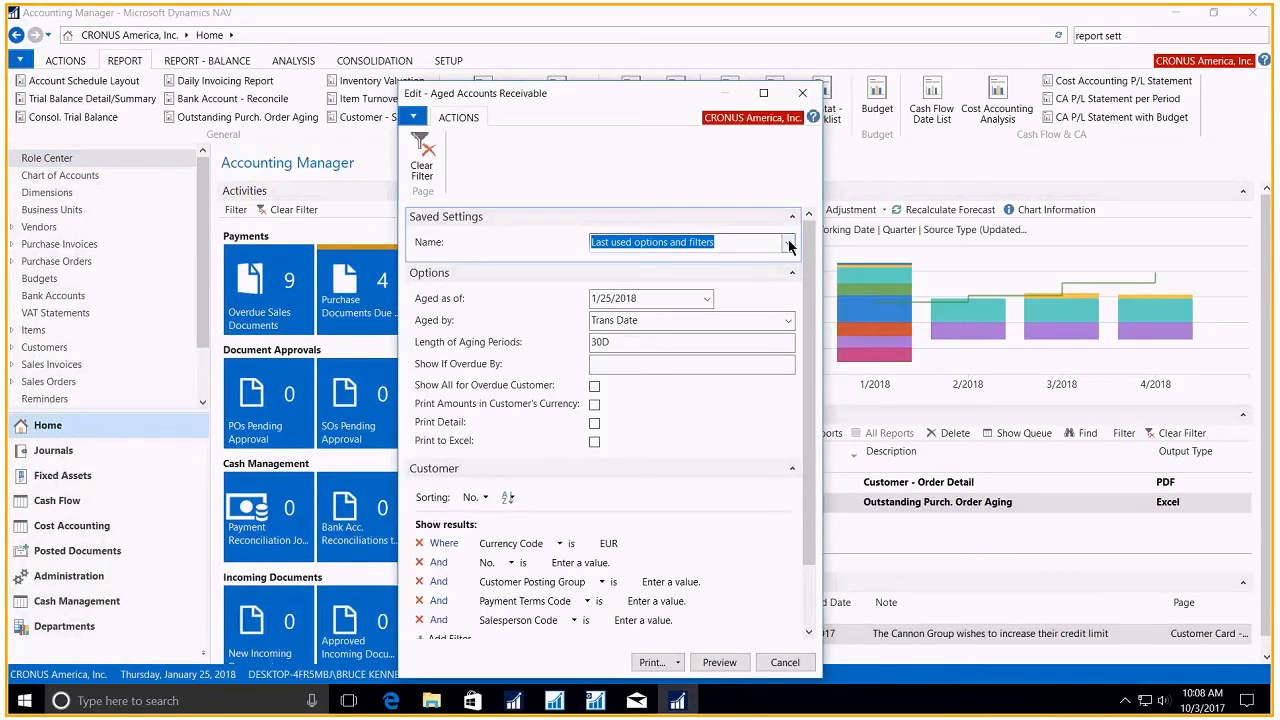
left_click(788, 247)
left_click(635, 350)
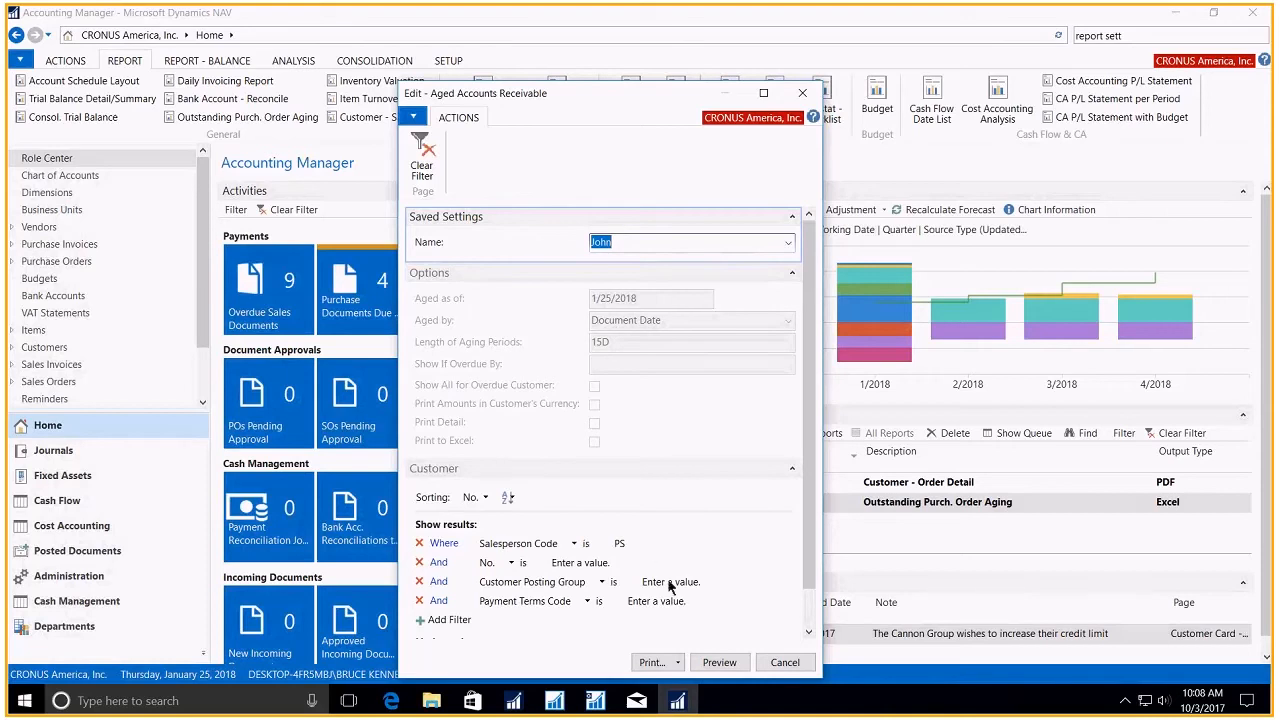
left_click(715, 663)
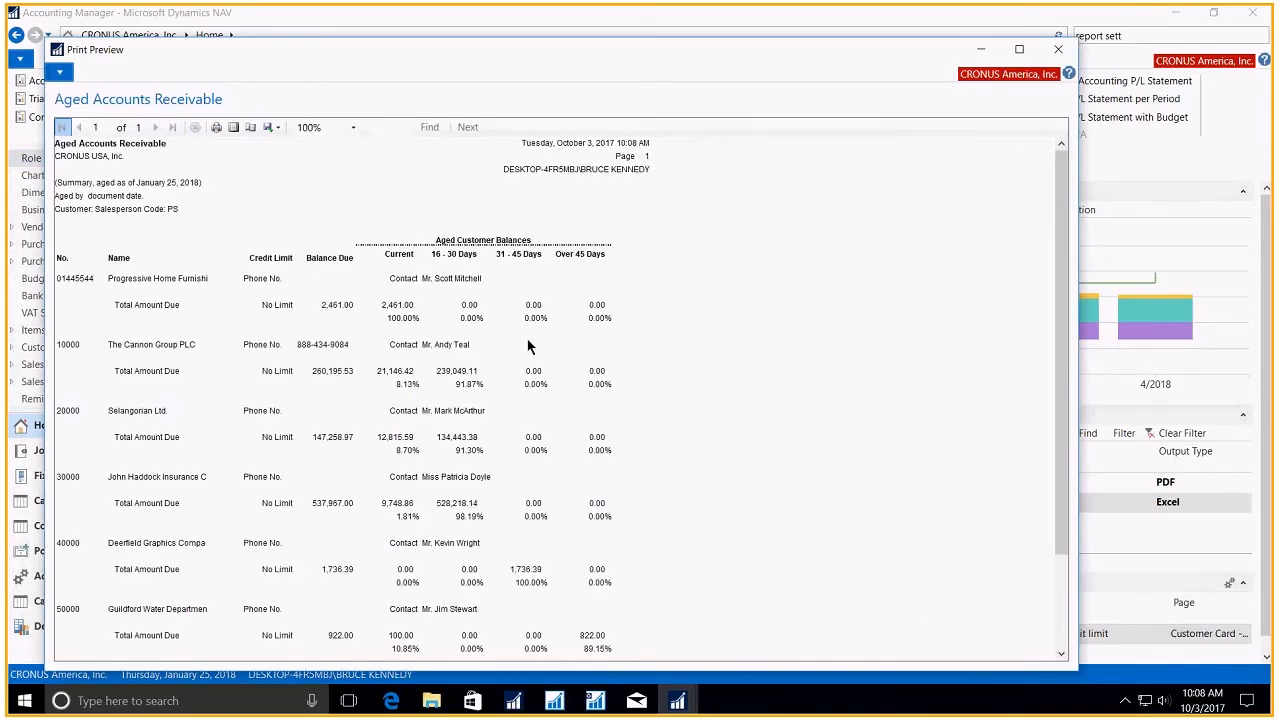
left_click(1058, 50)
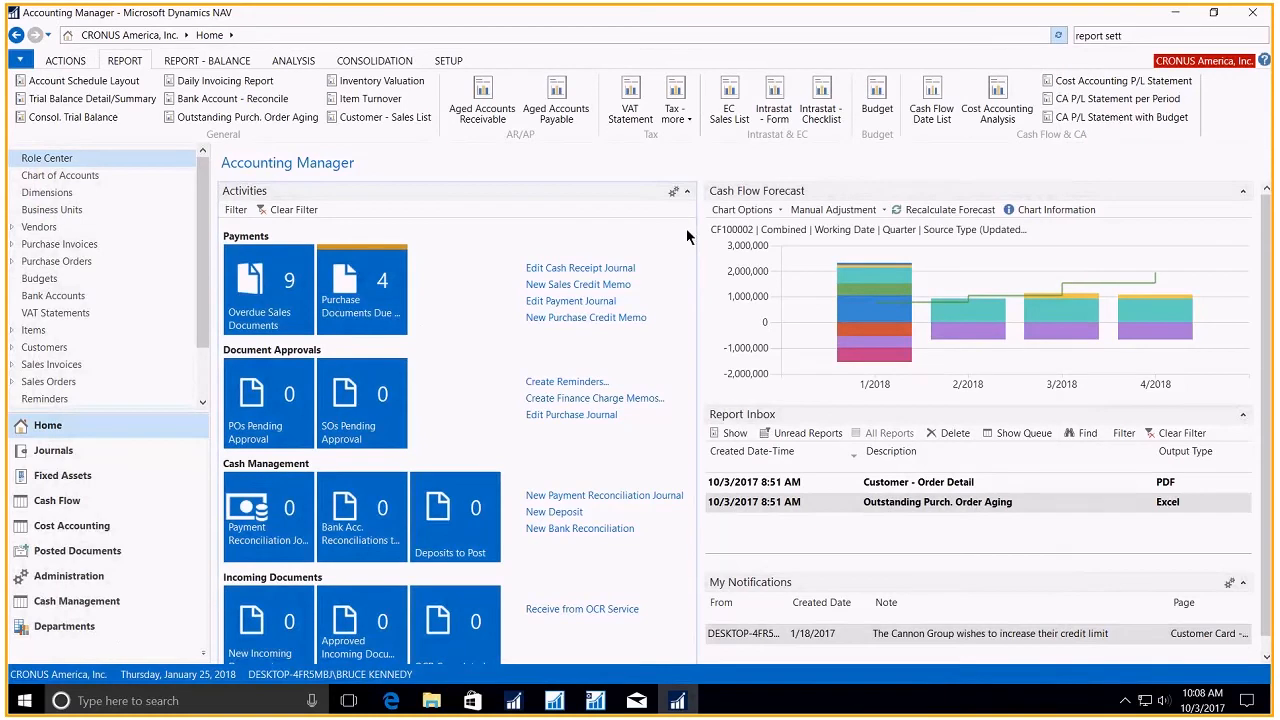
Reopen the Aged Accounts Receivable report request, review its print output and scheduling options, and close it without running.
left_click(482, 110)
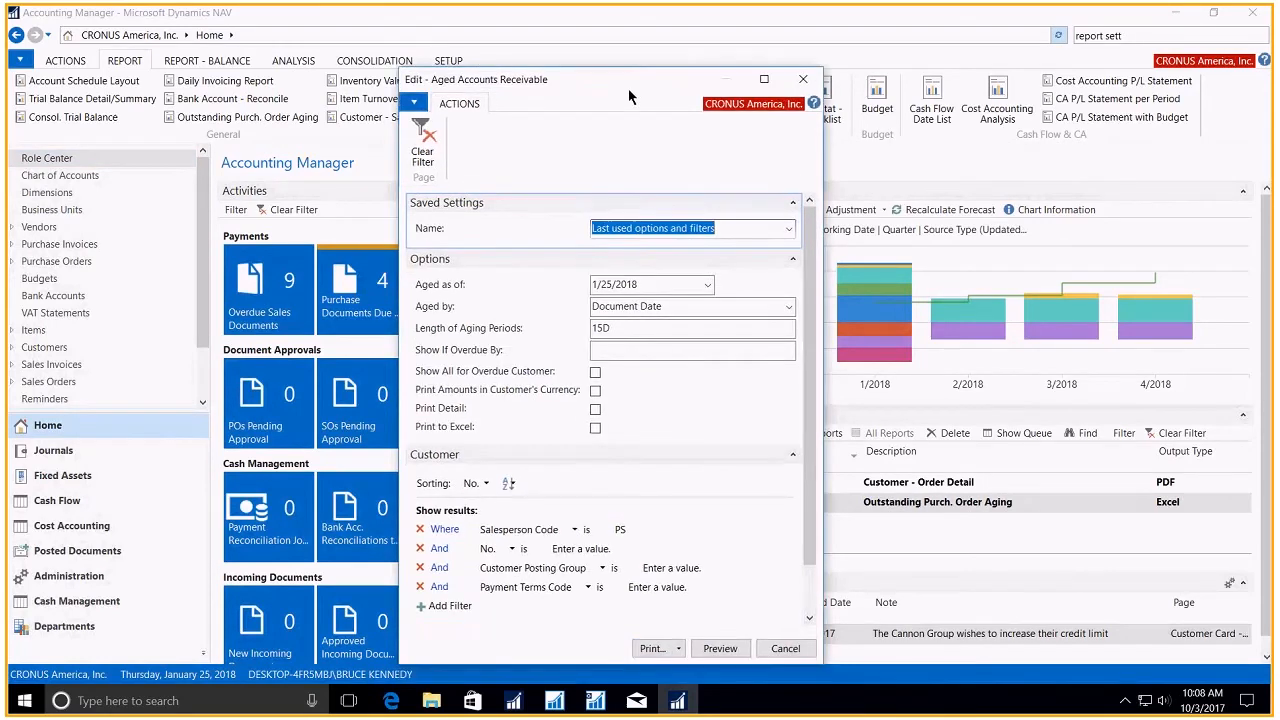
left_click(678, 664)
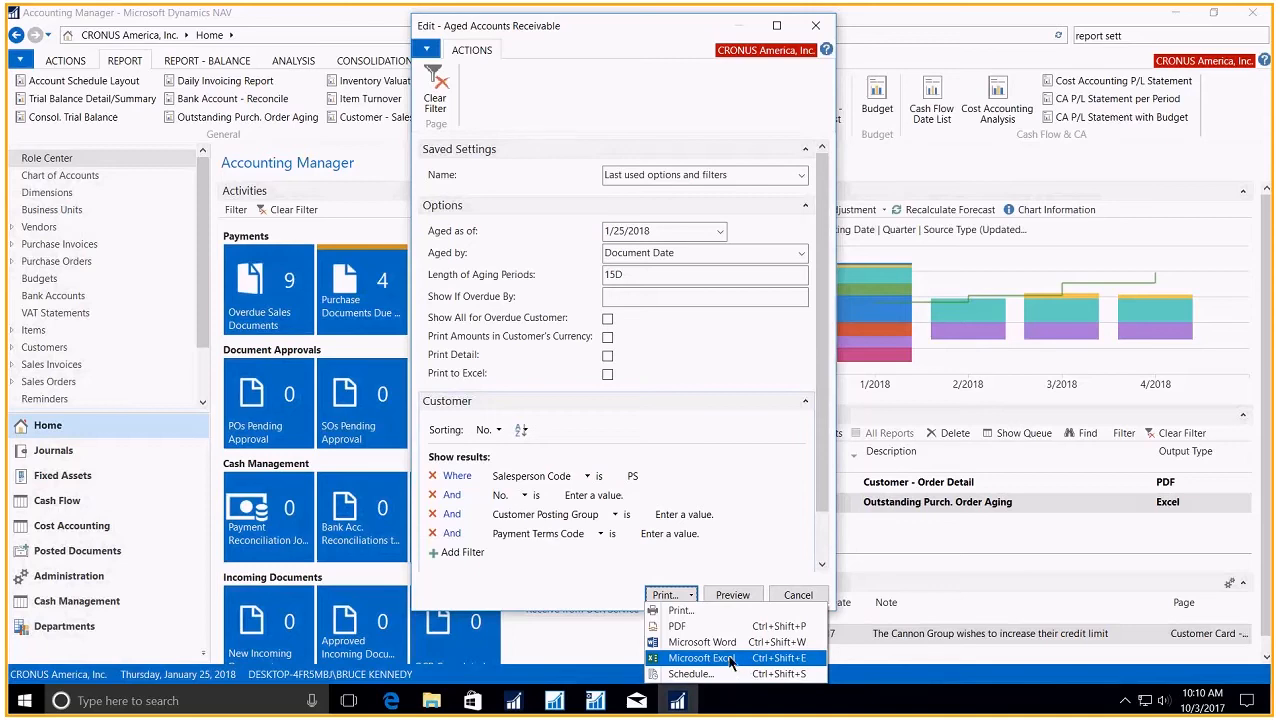
left_click(820, 37)
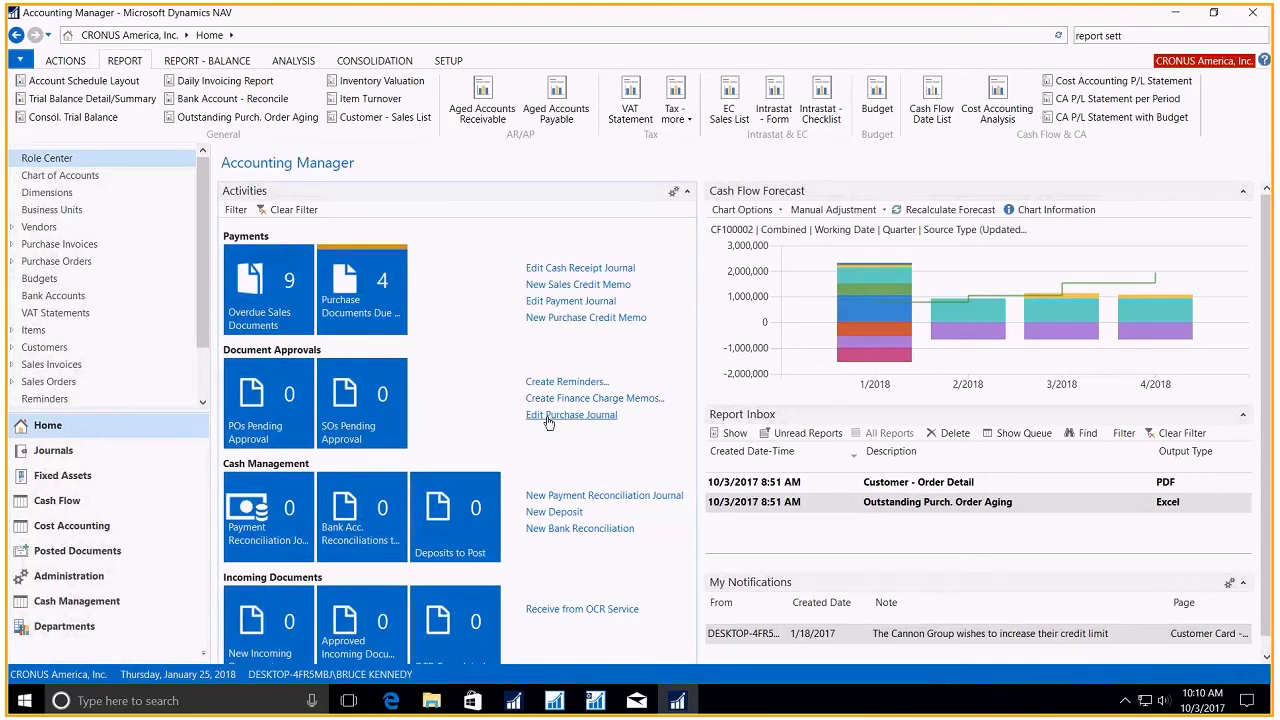
Switch to the NAV Server administration console, review the Reports settings of the DynamicsNAV100 instance, and minimize the console.
left_click(595, 702)
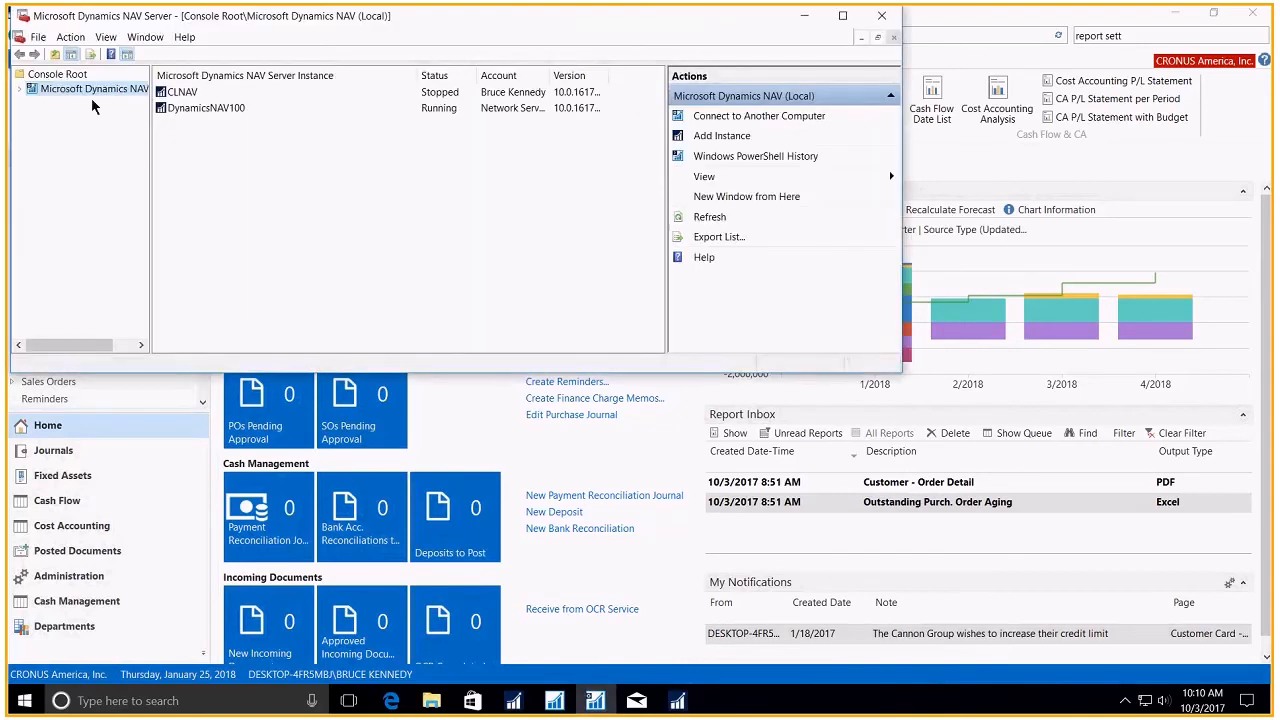
left_click(21, 89)
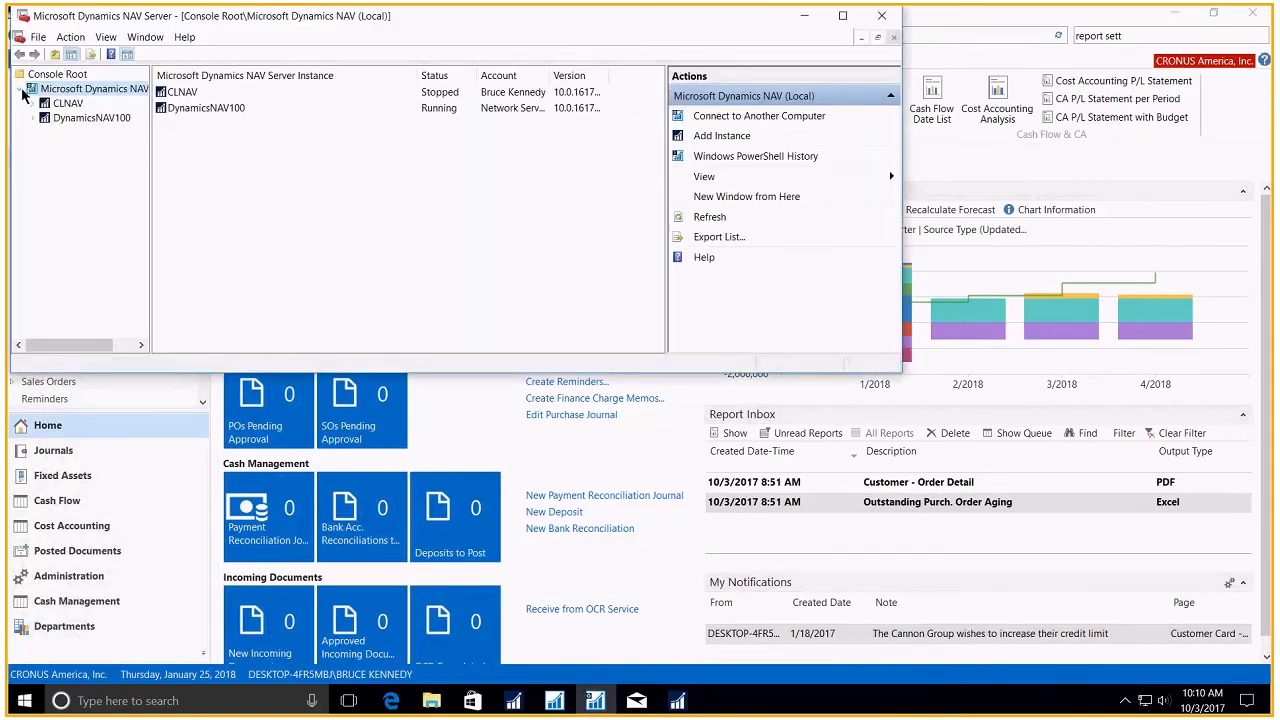
left_click(75, 118)
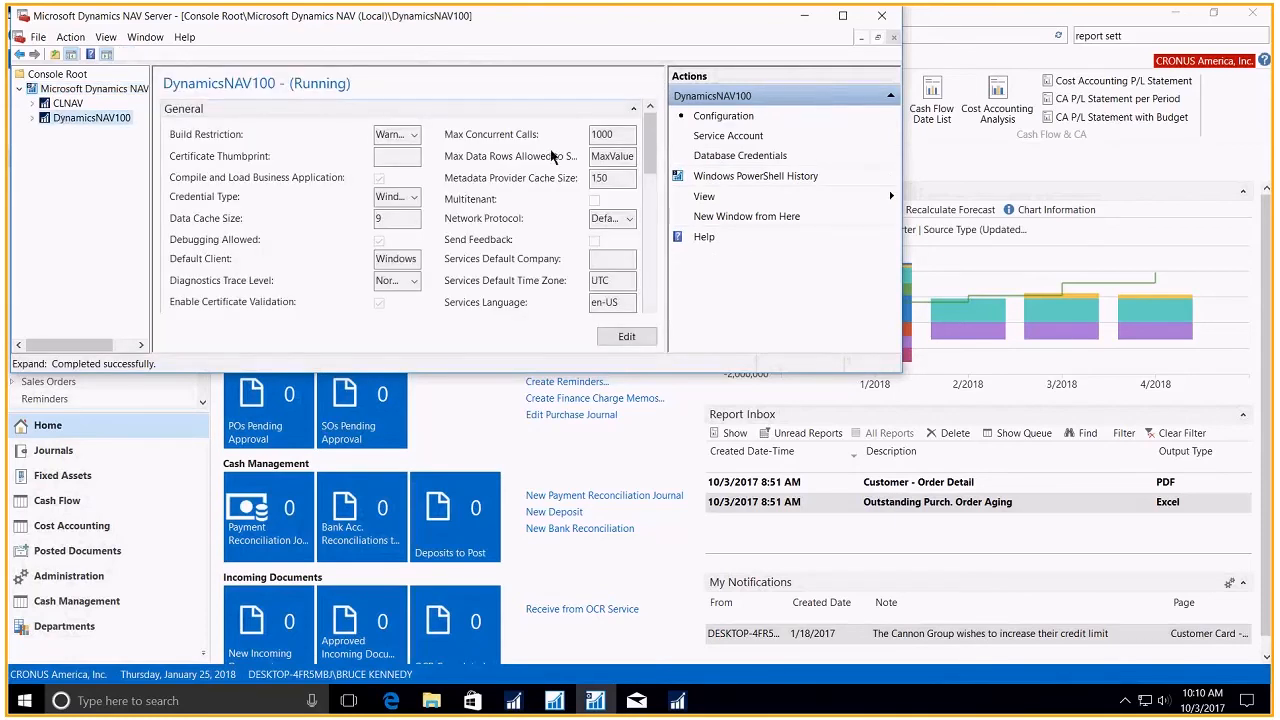
left_click_drag(650, 135, 650, 262)
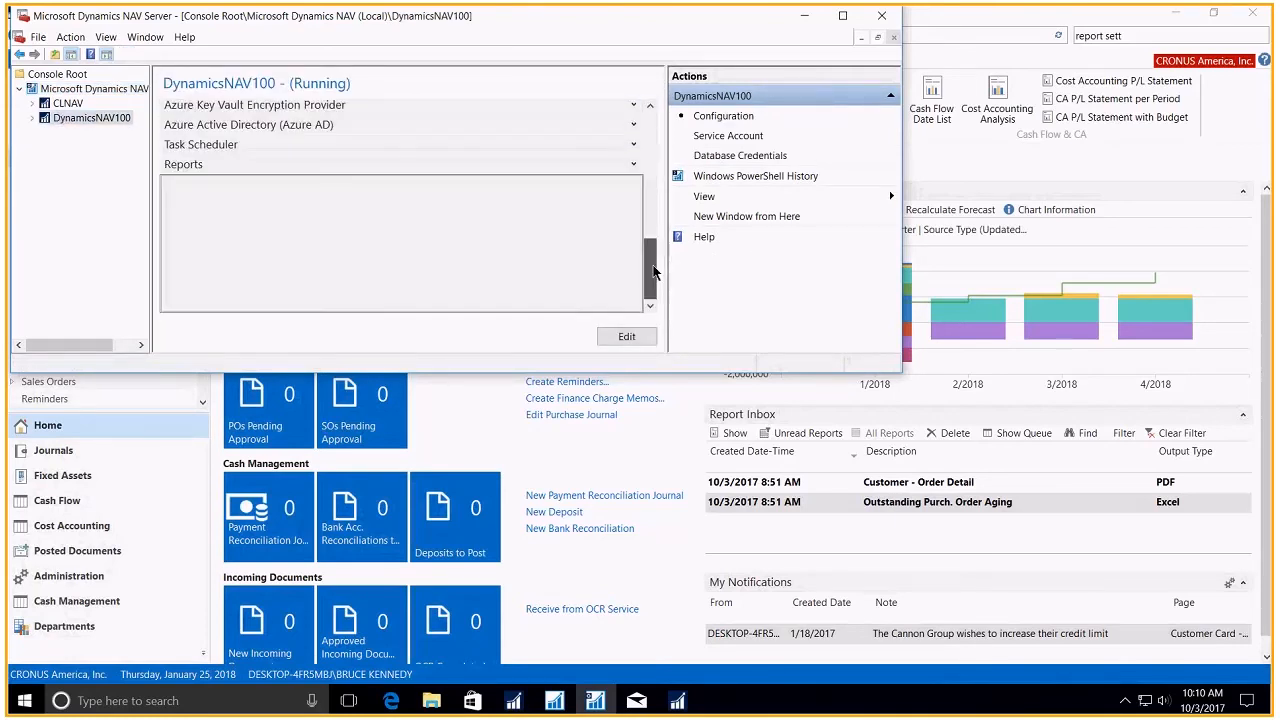
left_click(403, 168)
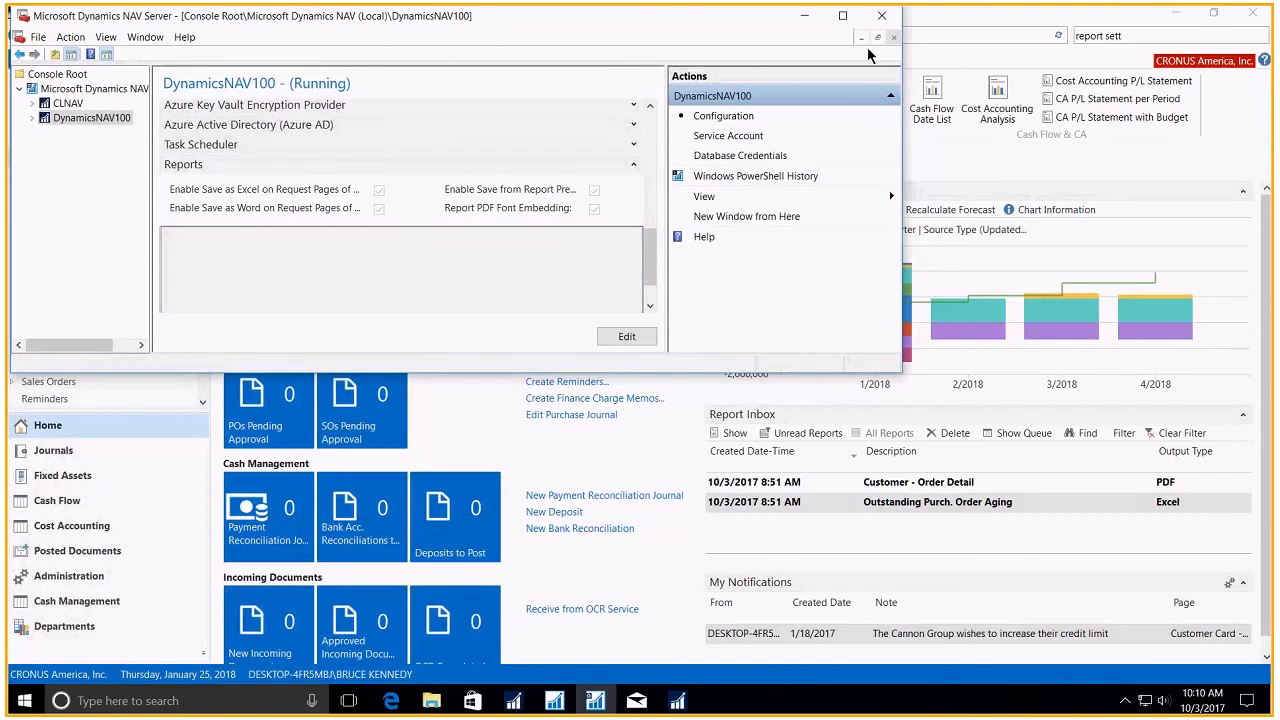
left_click(804, 15)
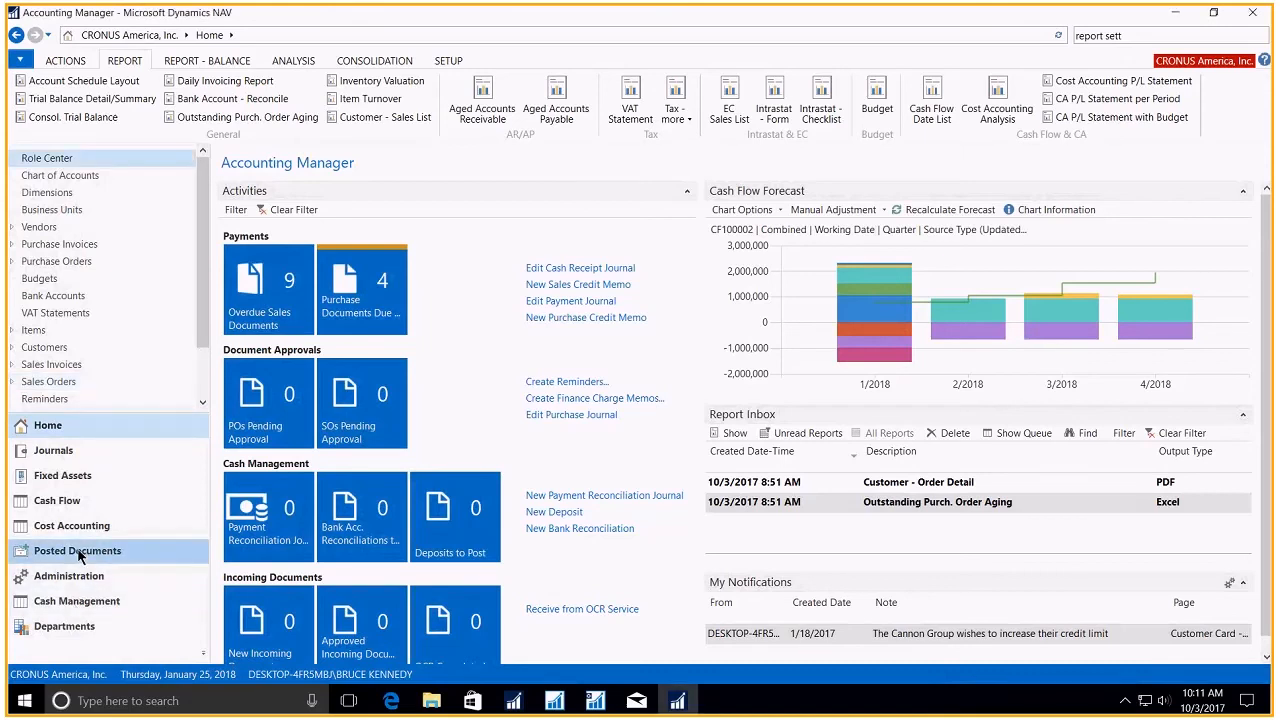
Open The Cannon Group PLC's posted sales invoice for 44.93, view the invoice in an enlarged Report Viewer, and close both windows.
left_click(80, 555)
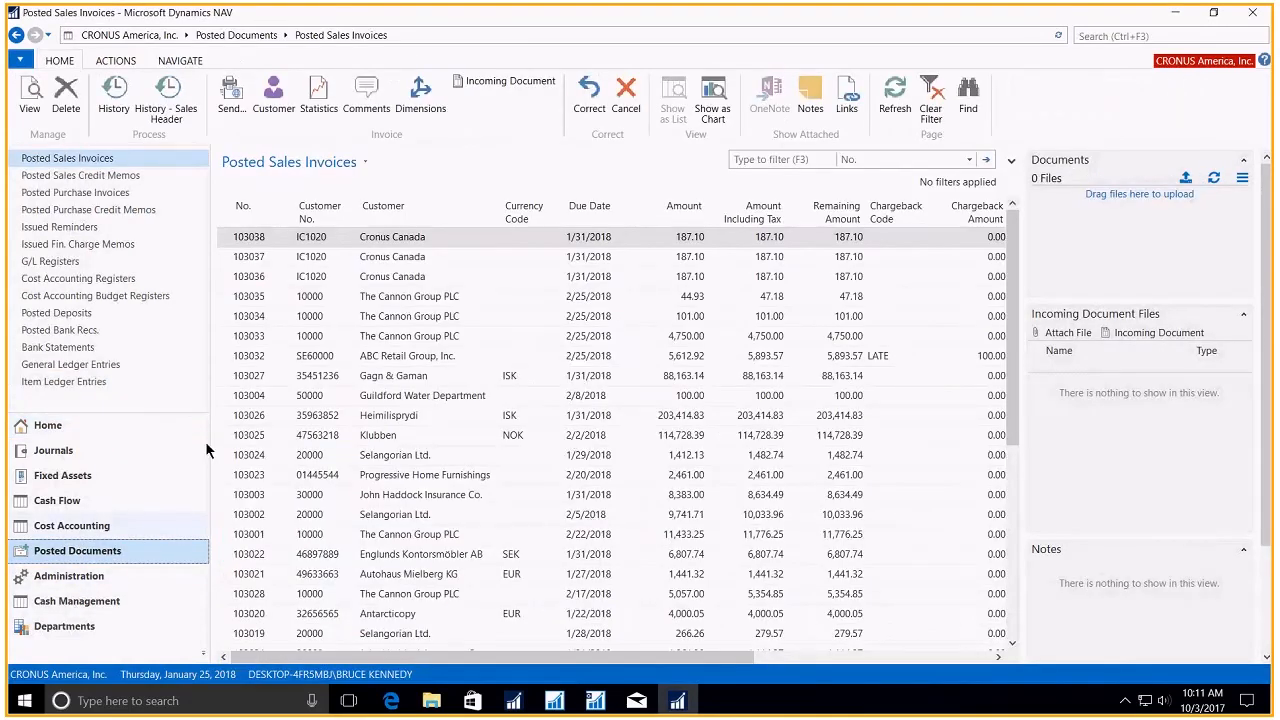
left_click(229, 299)
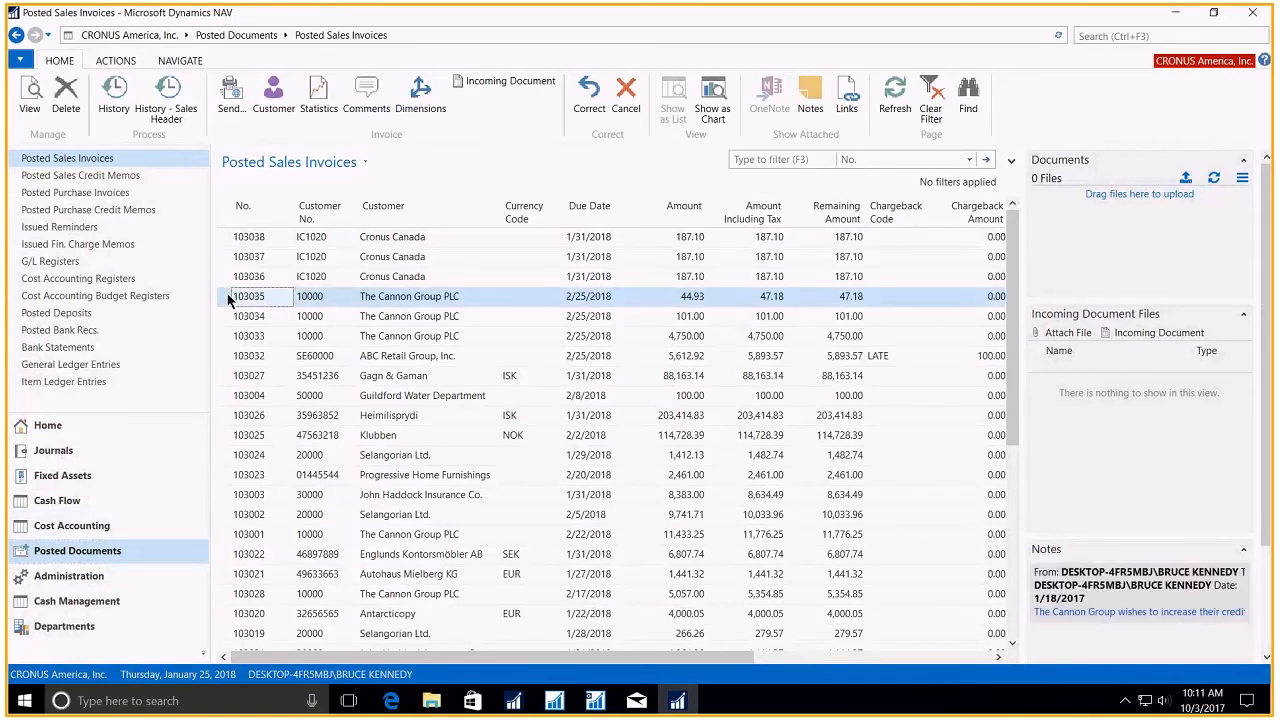
double_click(229, 299)
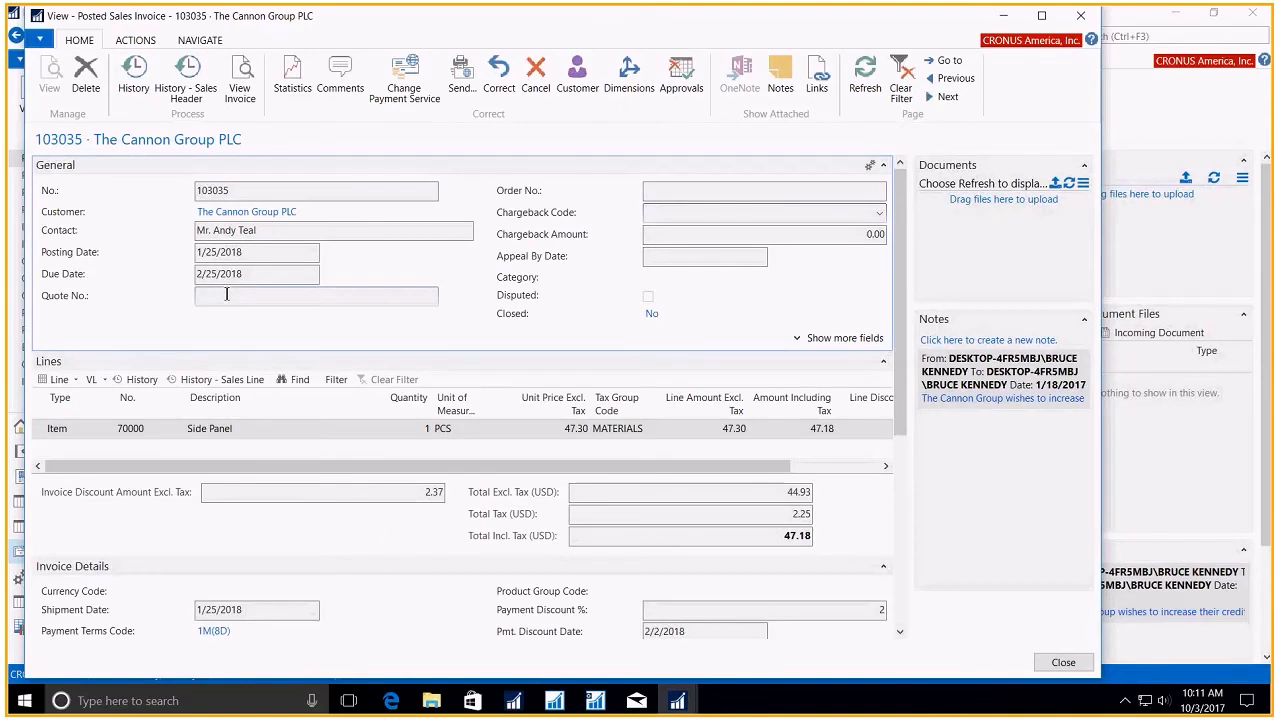
left_click(244, 76)
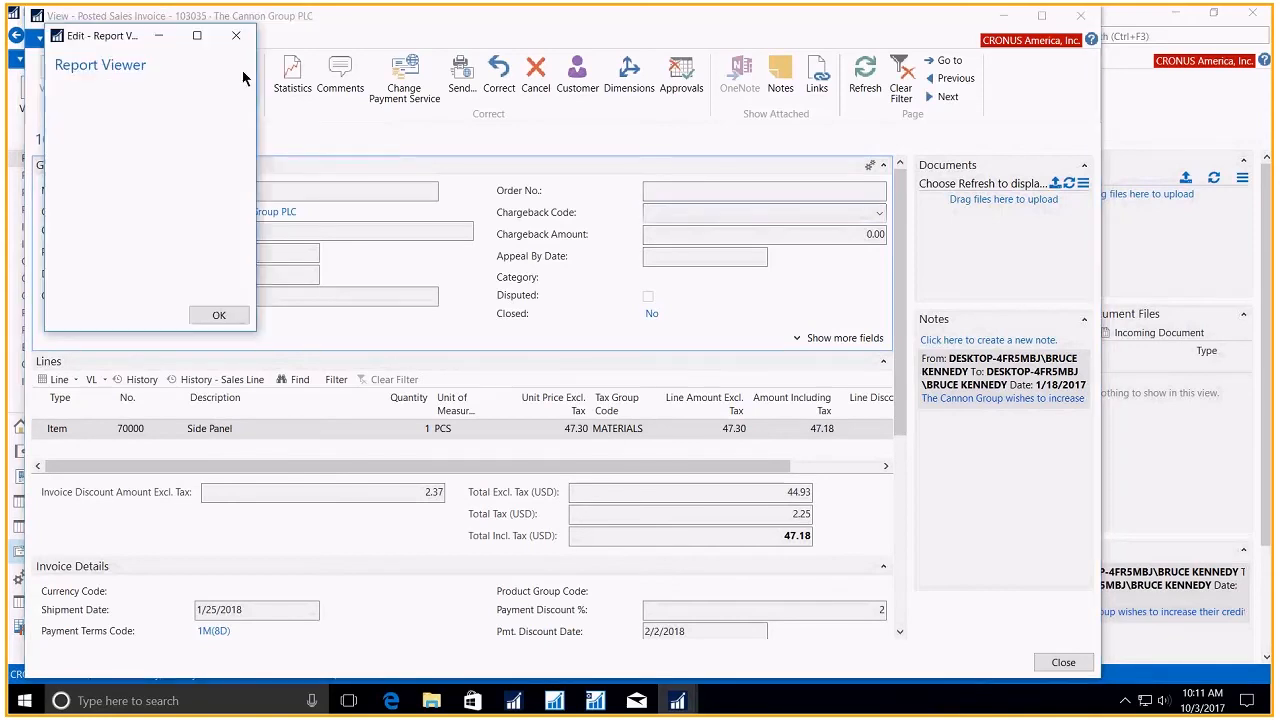
left_click_drag(255, 329, 932, 683)
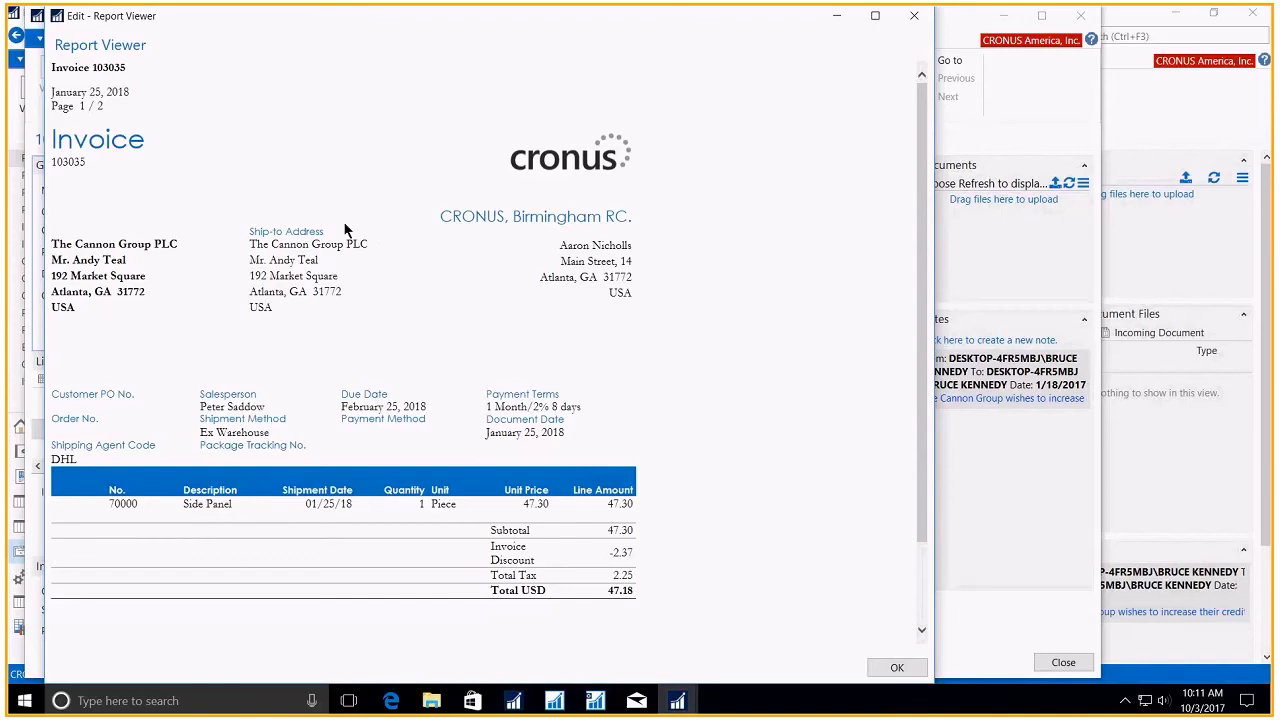
left_click(915, 18)
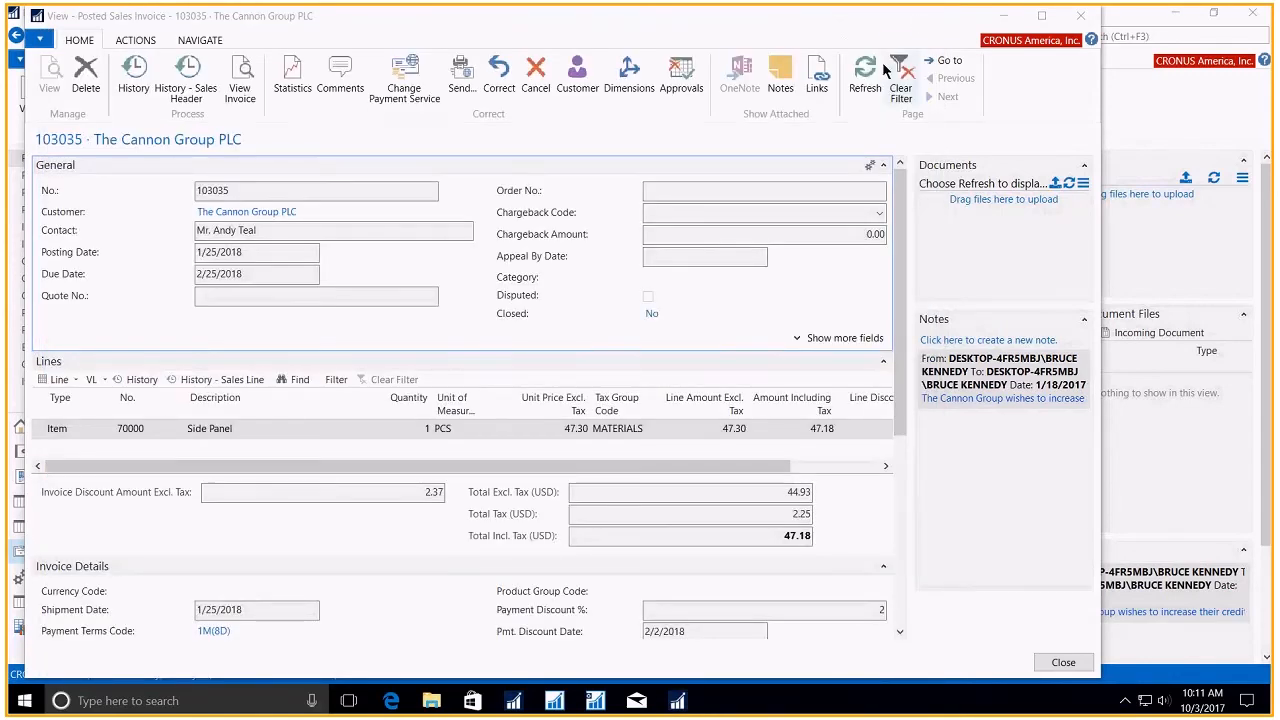
left_click(1084, 18)
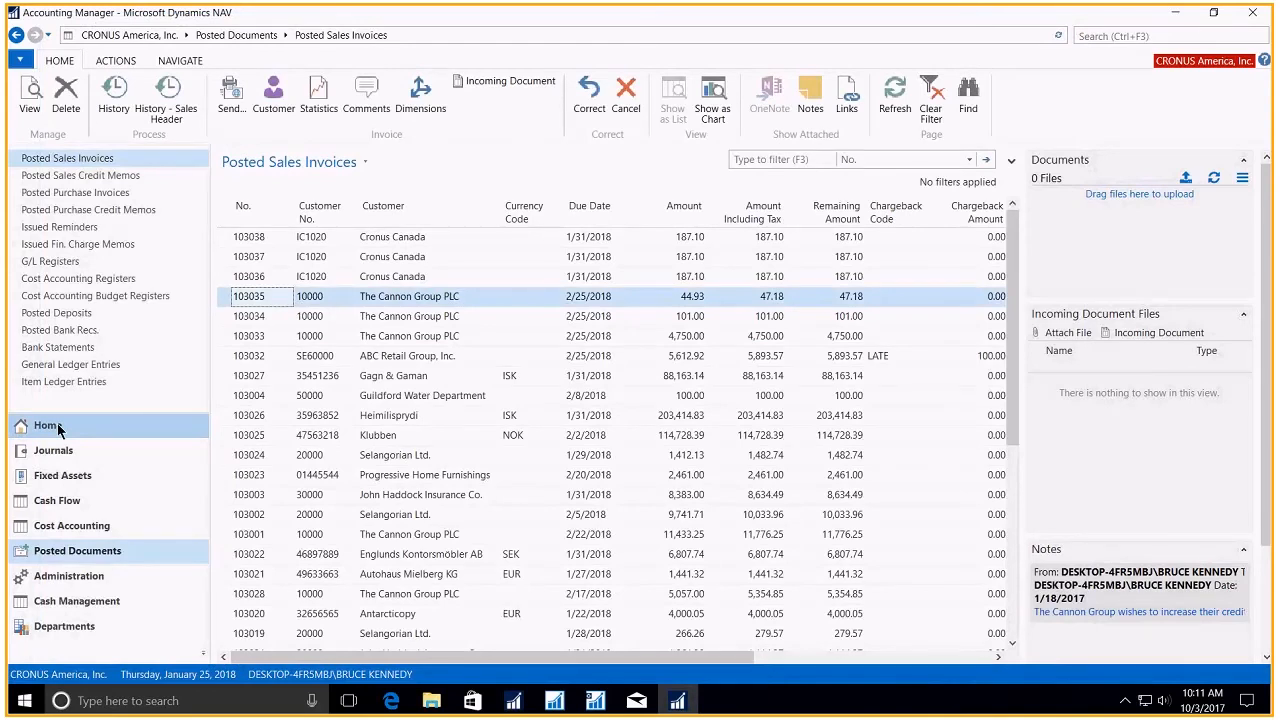
Return to the Home role center and schedule the Aged Accounts Receivable report with PDF as the output type, using its last used options and filters.
left_click(57, 425)
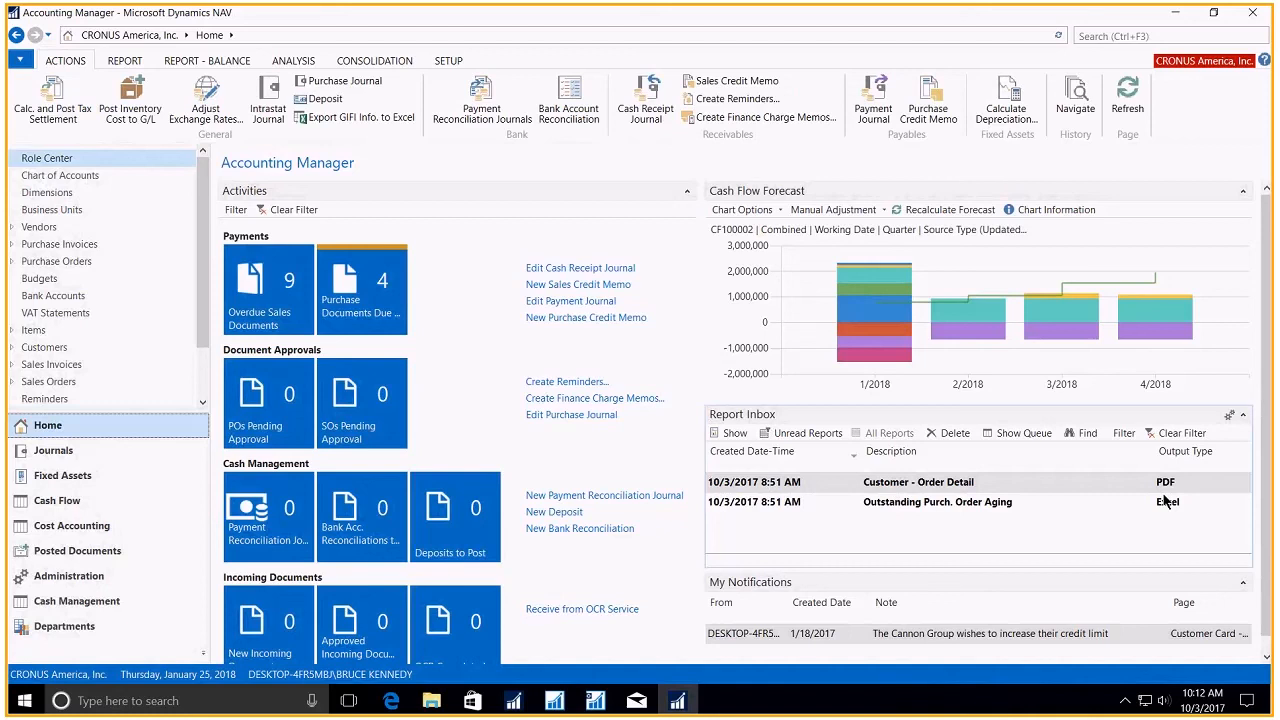
left_click(125, 61)
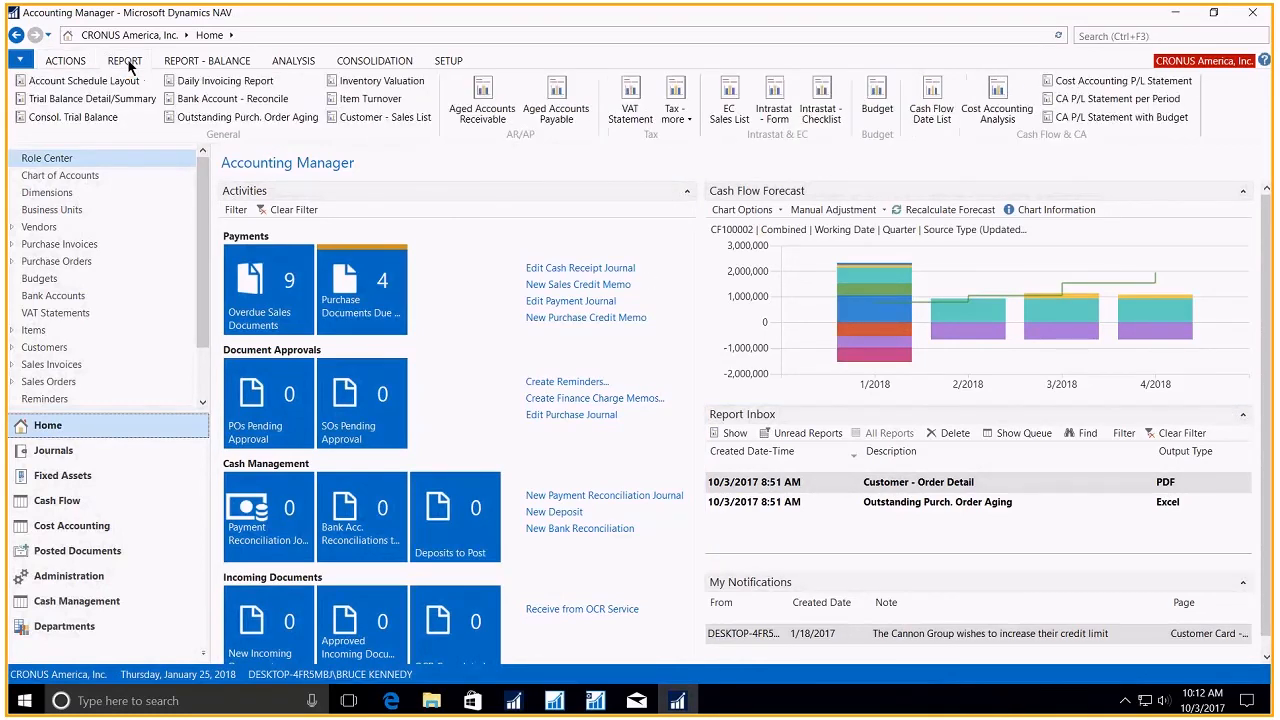
left_click(481, 115)
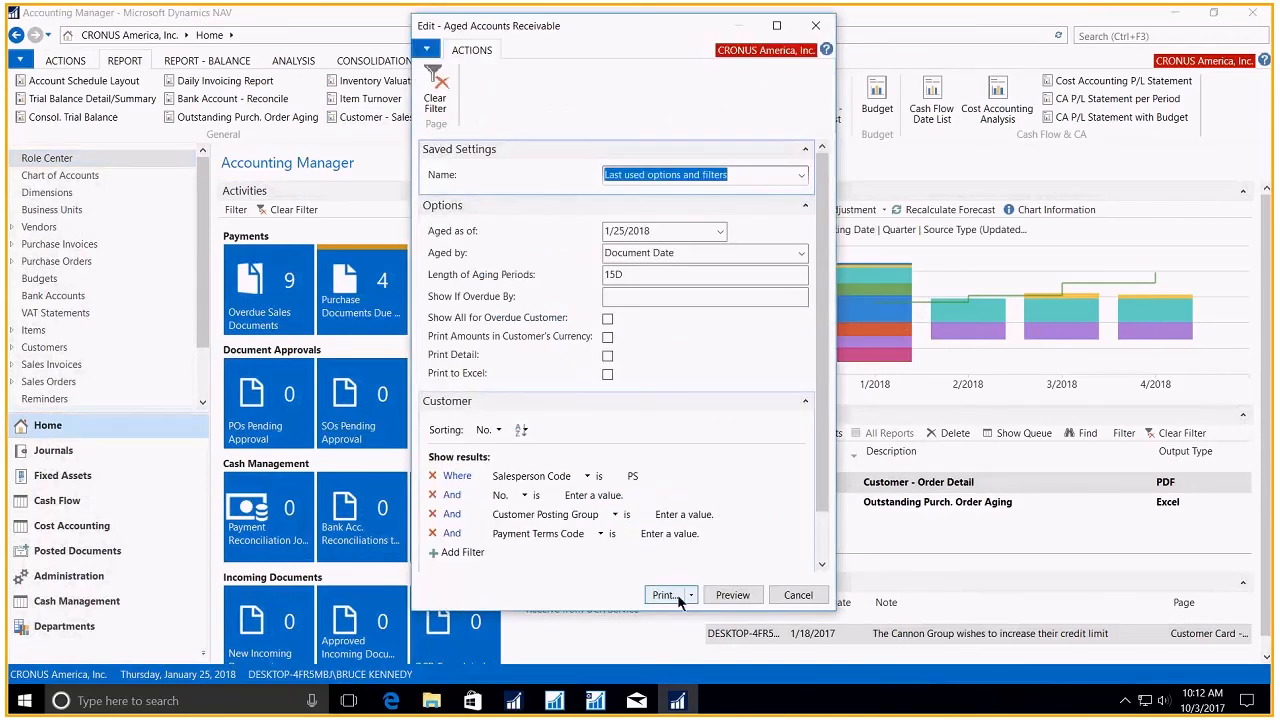
left_click(690, 596)
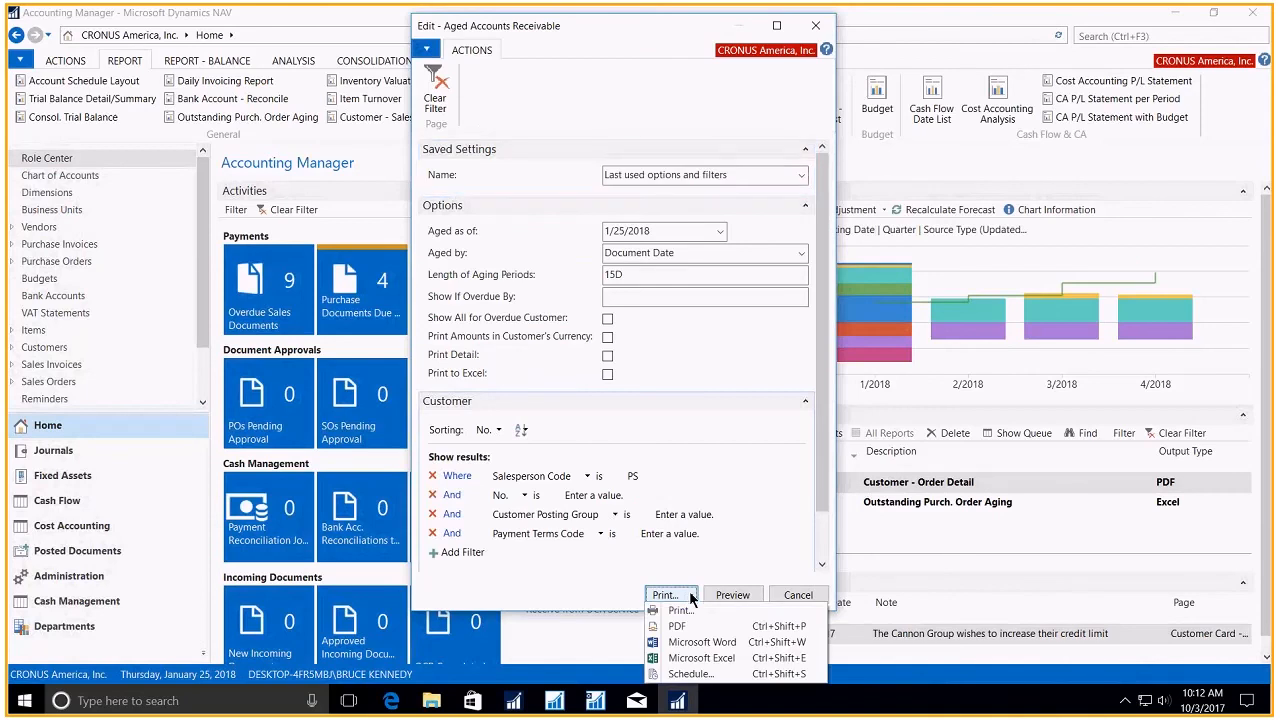
left_click(688, 674)
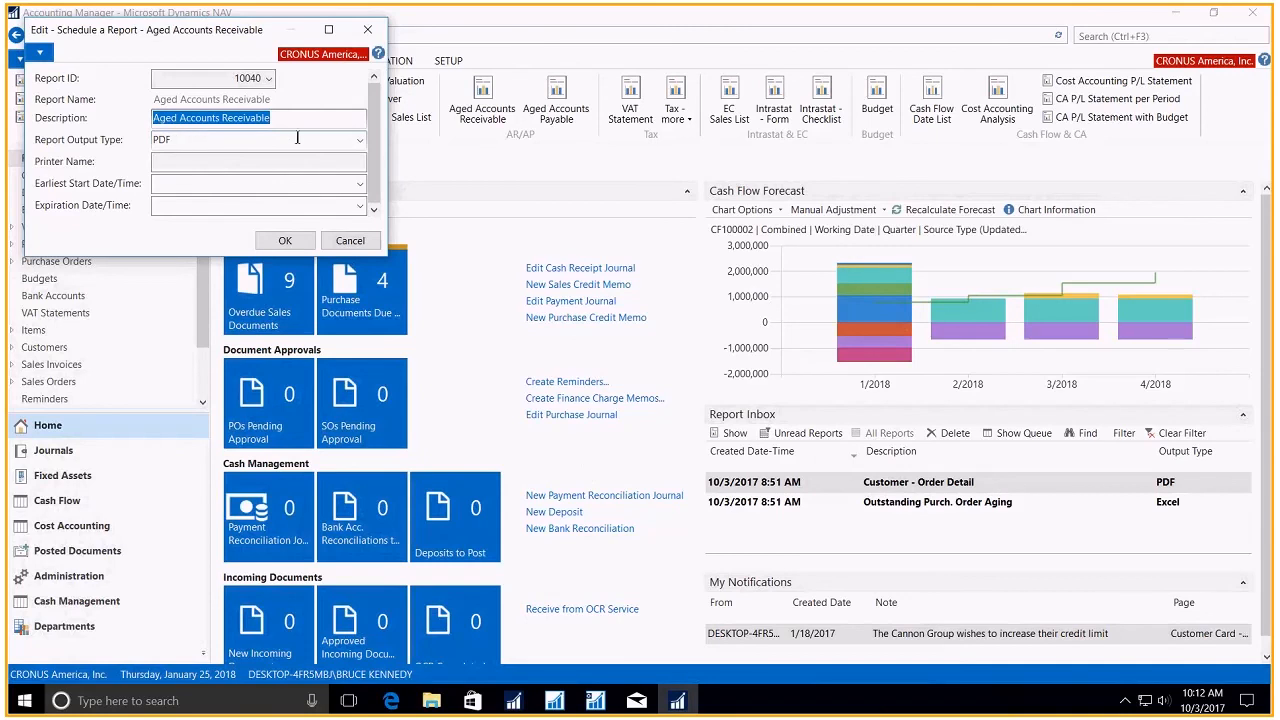
left_click(359, 141)
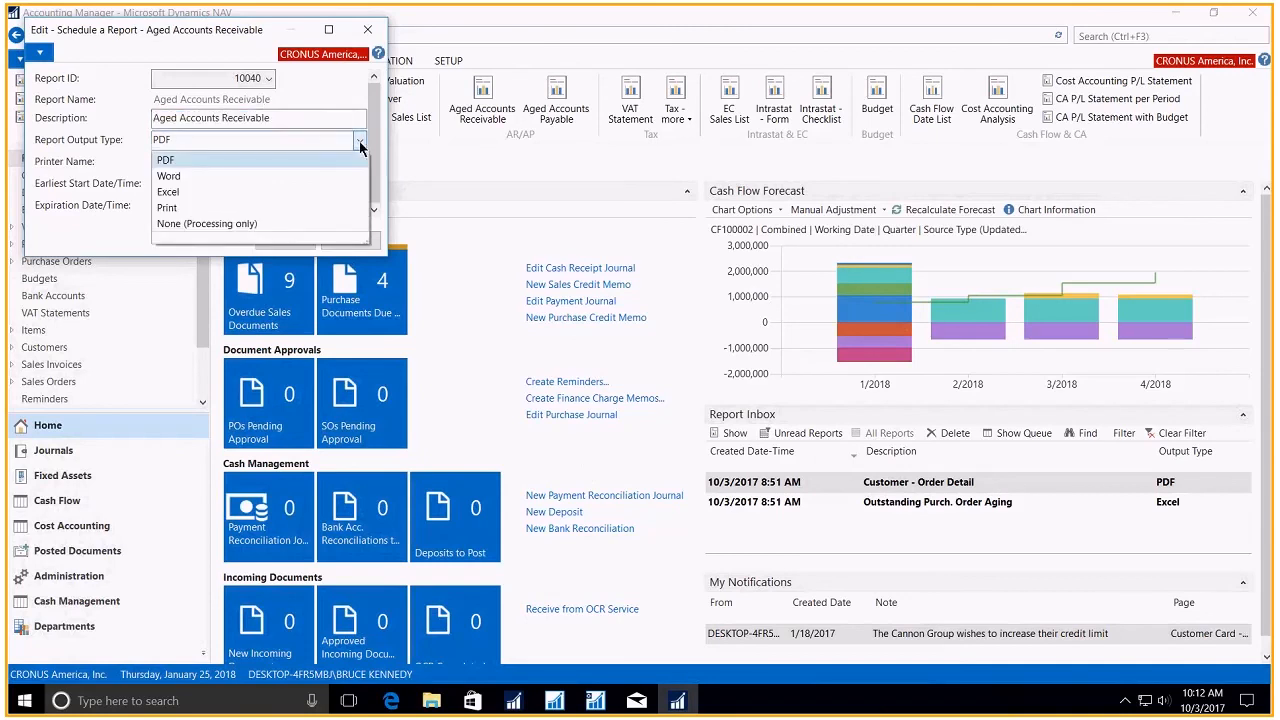
left_click(359, 143)
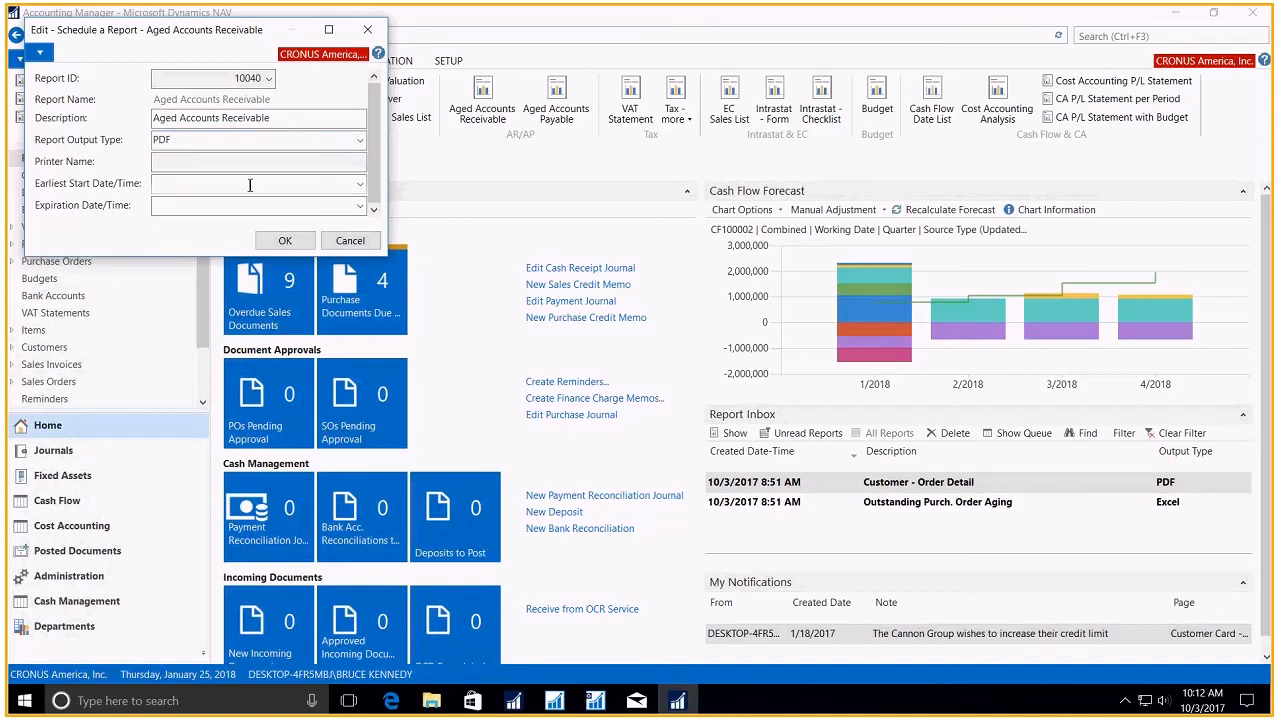
left_click(285, 242)
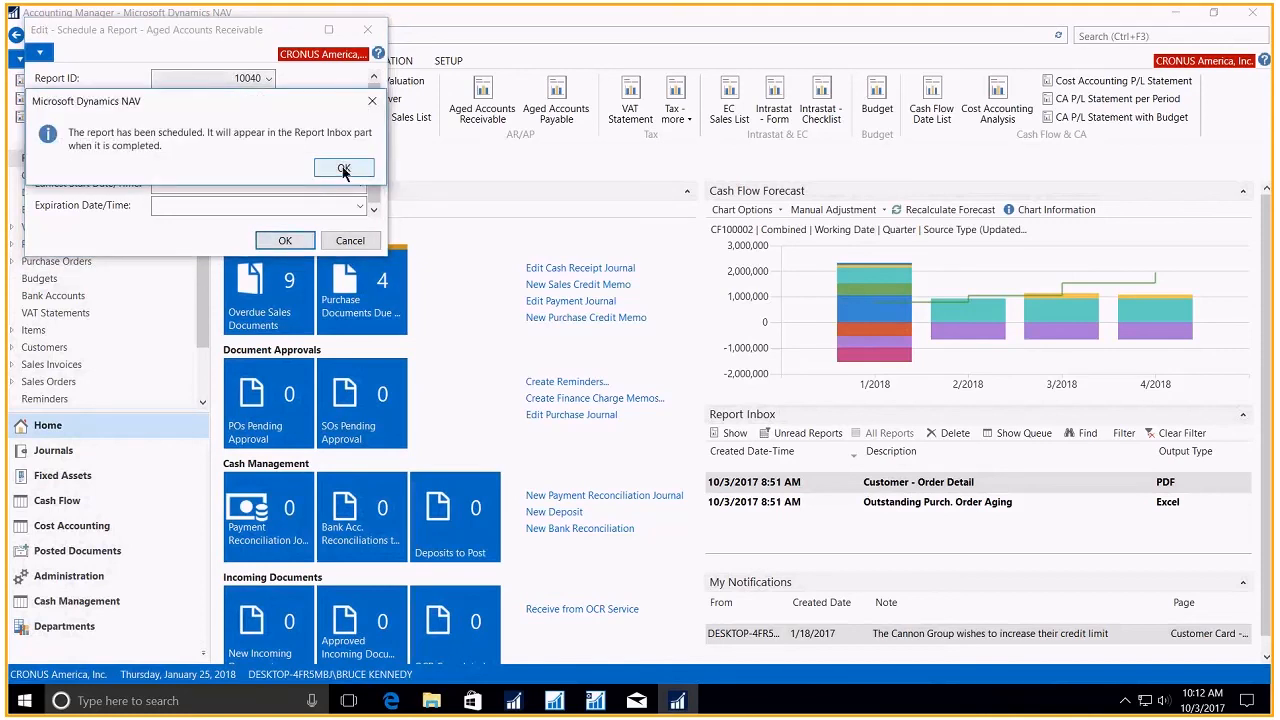
left_click(343, 170)
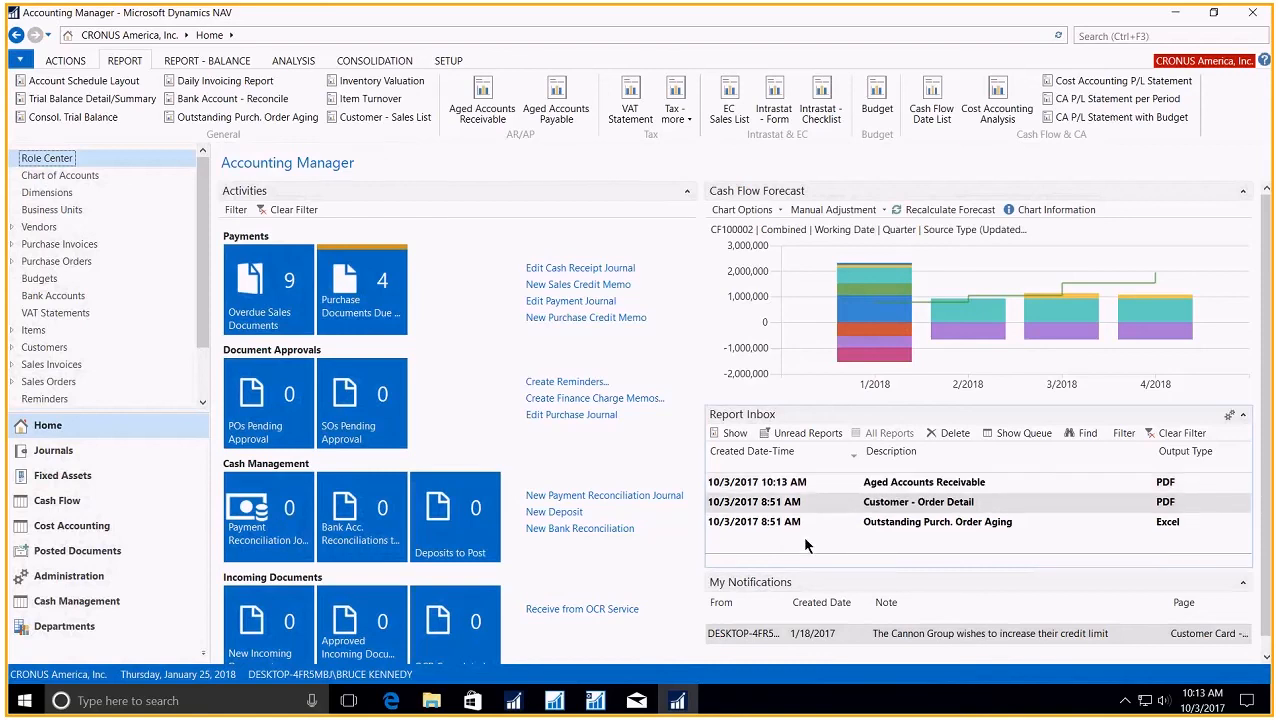
Open the Aged Accounts Receivable report in the Report Inbox.
left_click(882, 486)
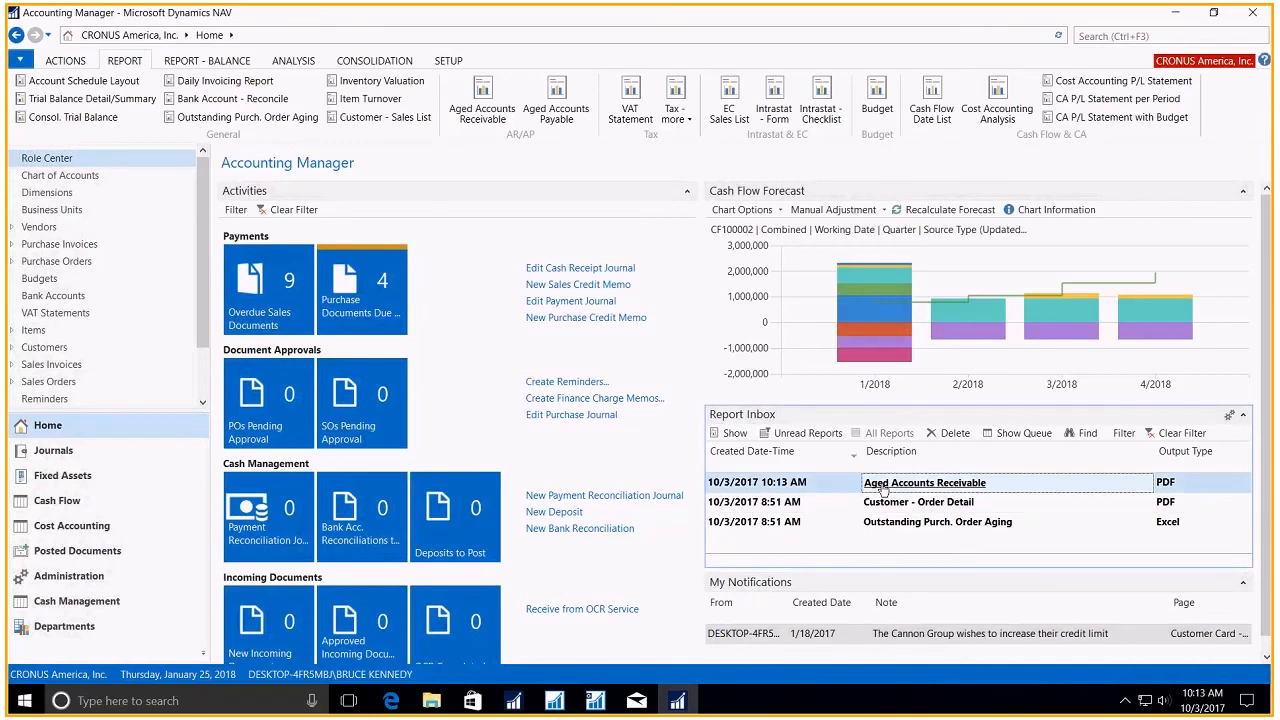